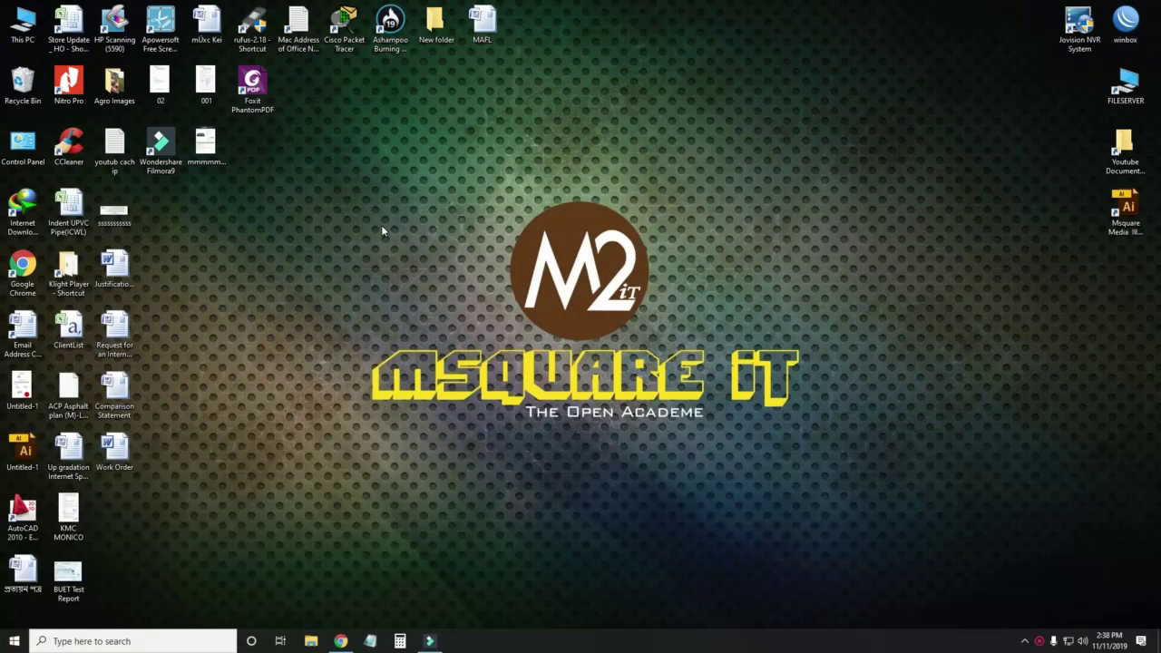
pyautogui.rightClick(382, 164)
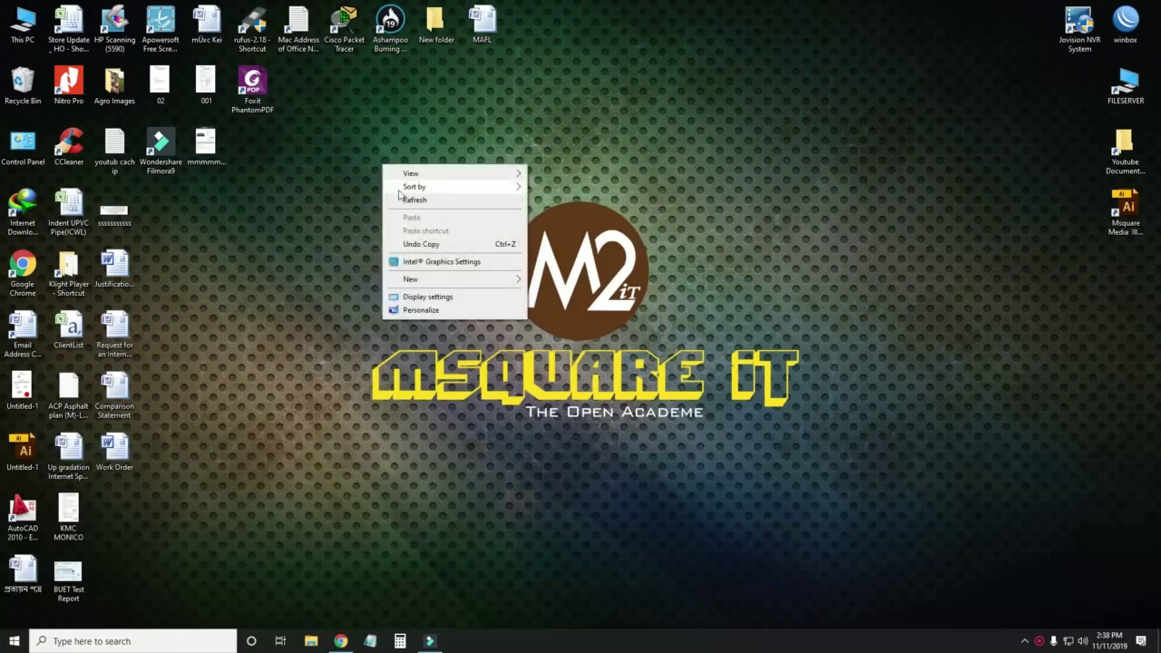
pyautogui.click(415, 200)
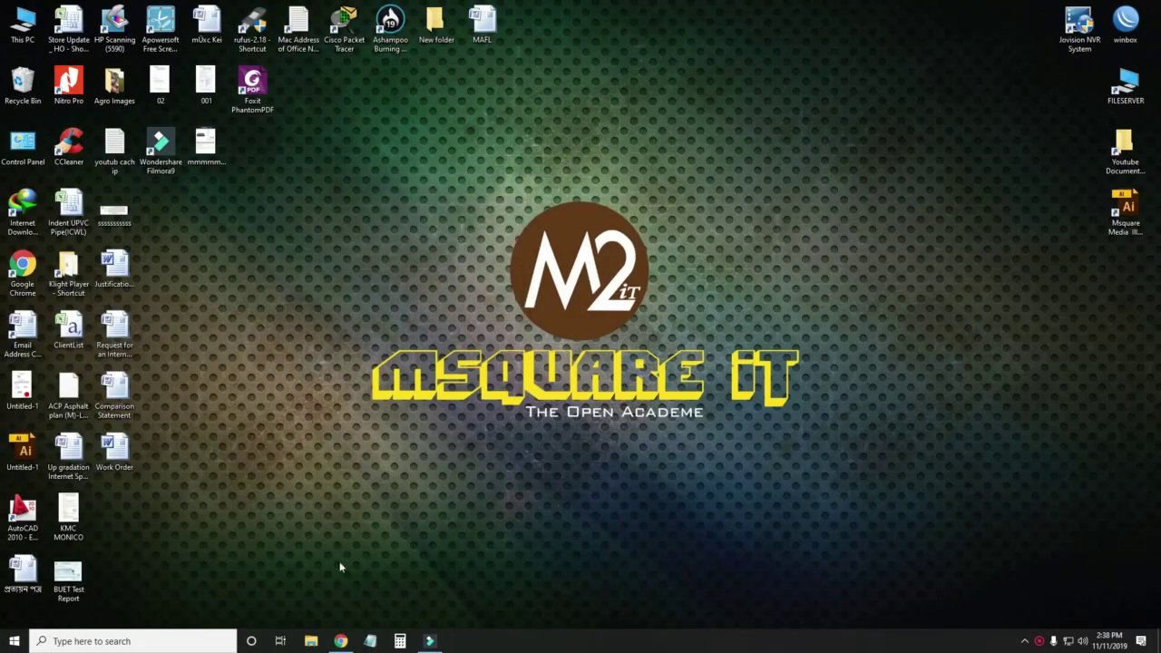
# Switch to Chrome and search Google for "google search console" from the Google home page.
pyautogui.click(339, 639)
pyautogui.click(339, 639)
pyautogui.click(340, 639)
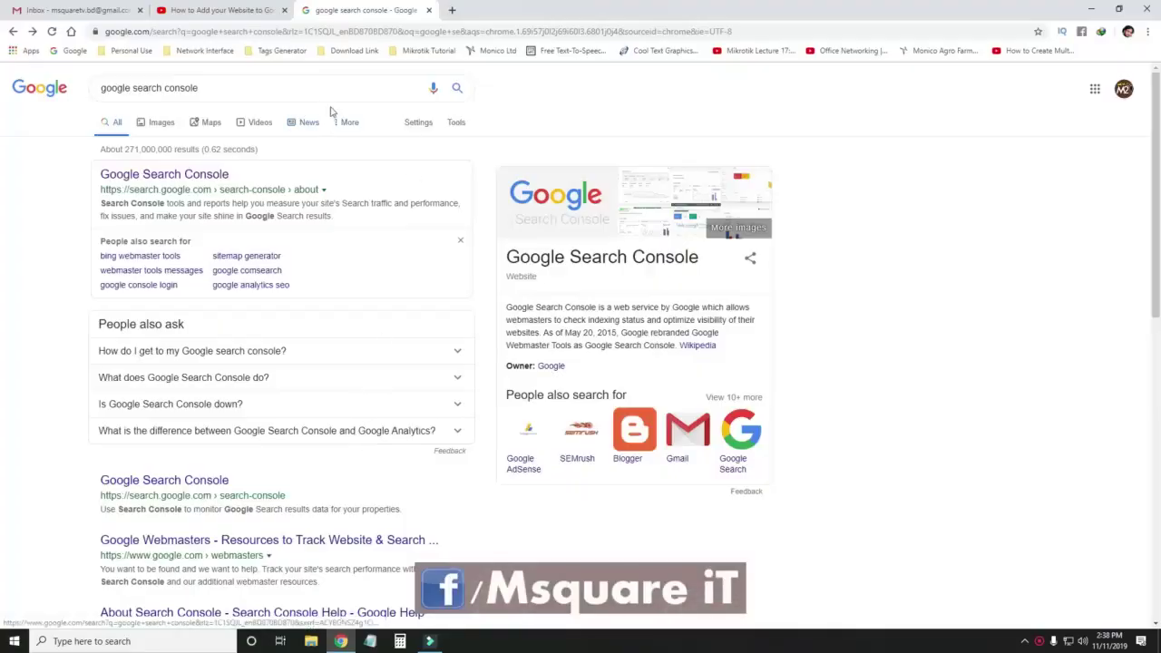
pyautogui.click(228, 89)
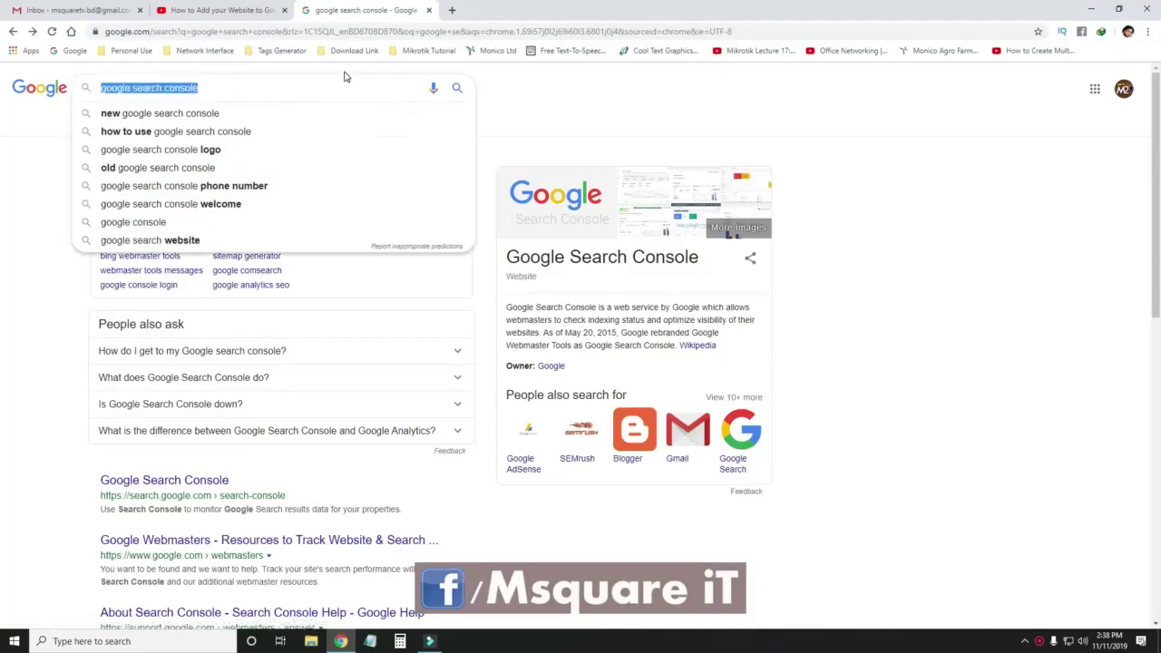
pyautogui.click(75, 52)
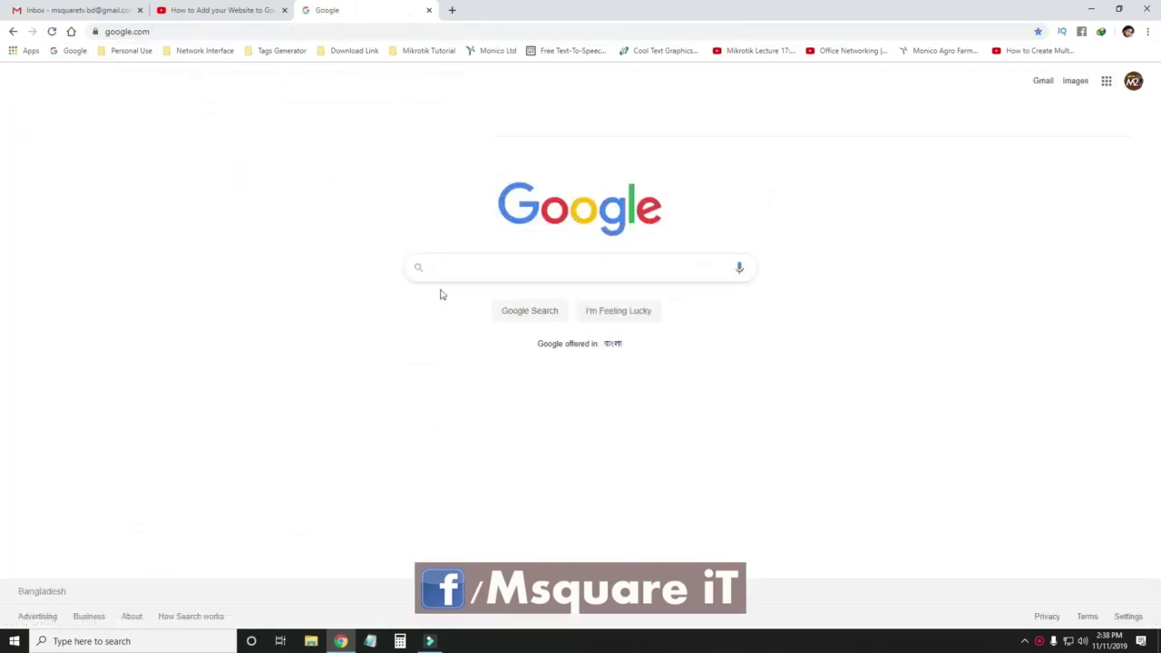
pyautogui.click(490, 271)
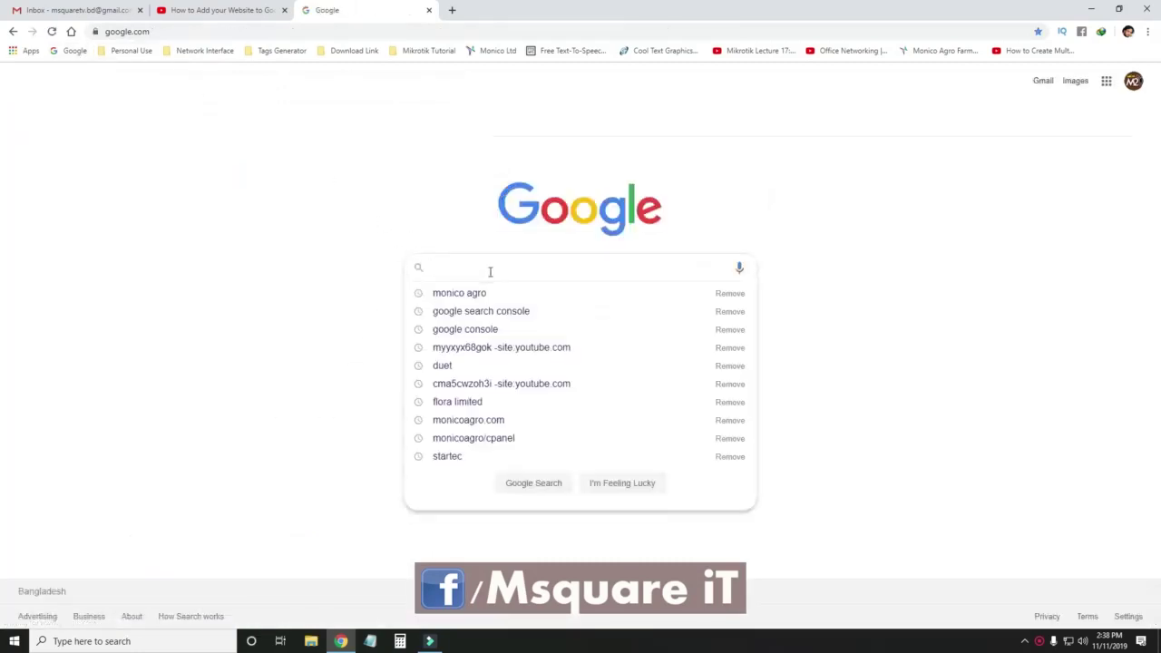
pyautogui.write('googl')
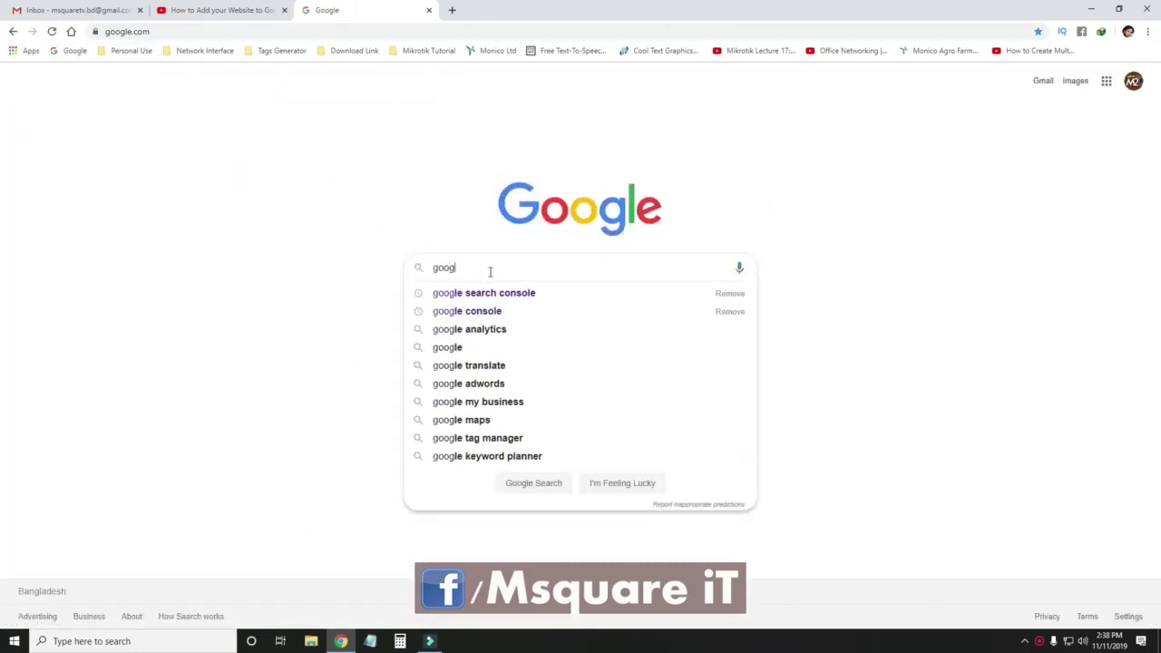
pyautogui.write('e ')
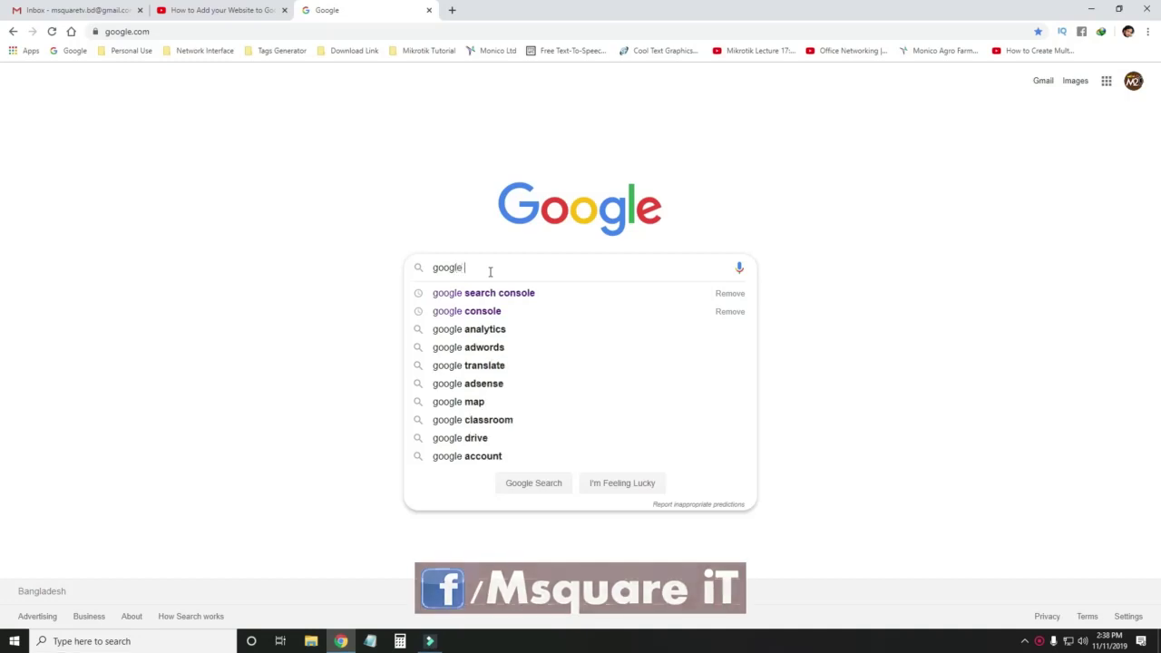
pyautogui.write('search ')
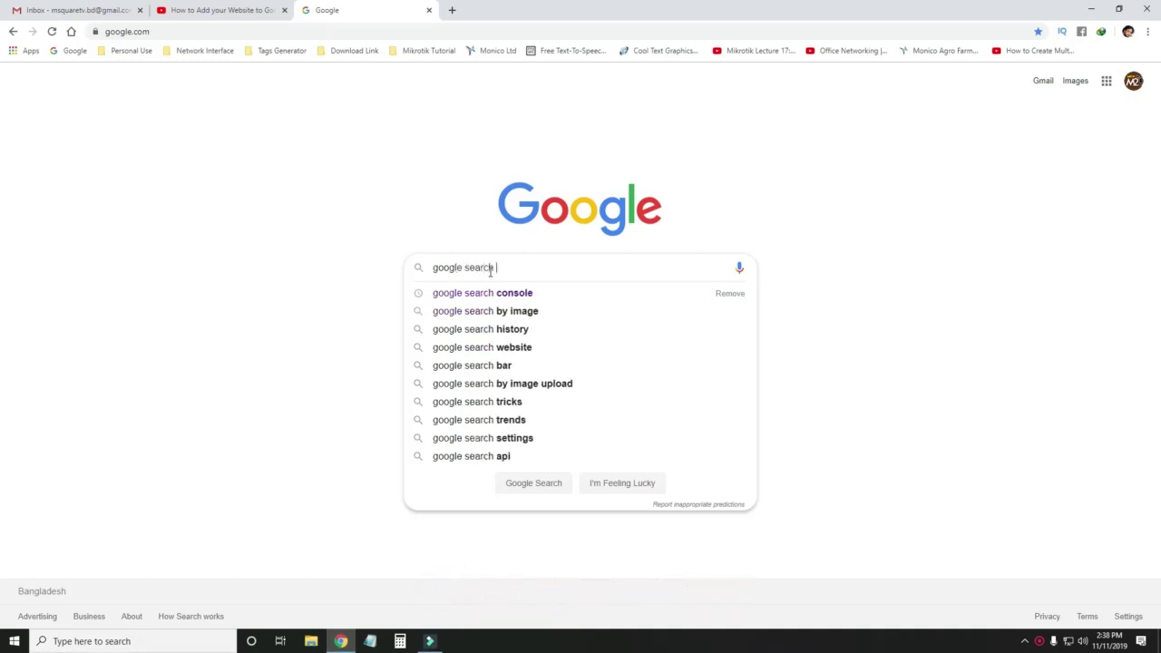
pyautogui.write('console')
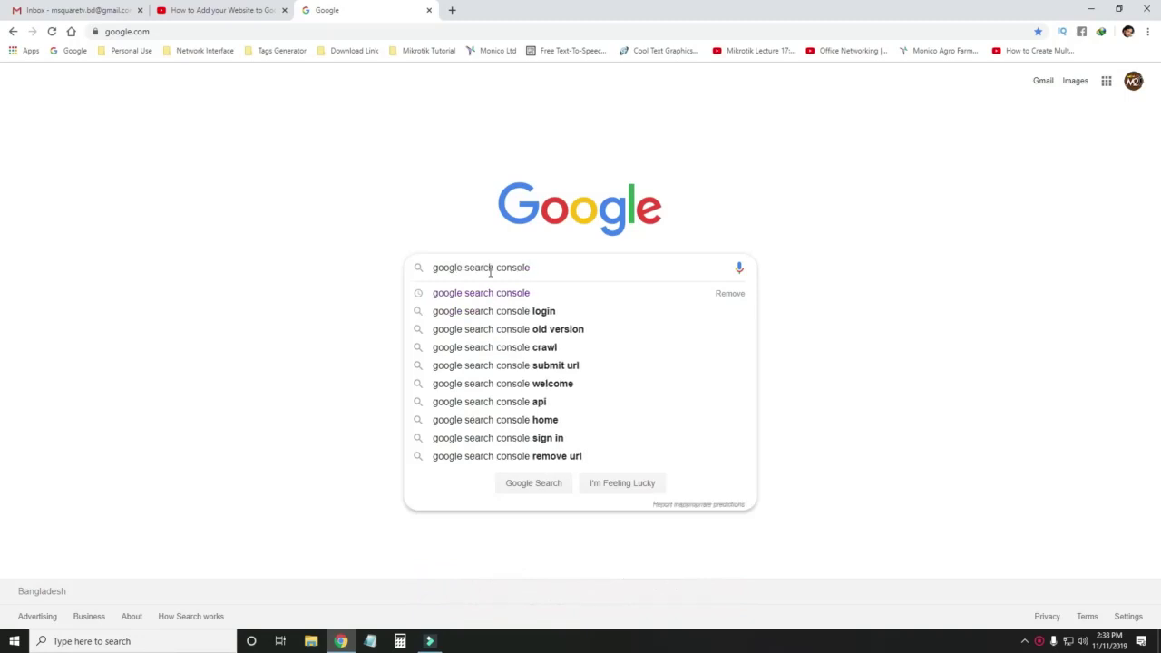
pyautogui.press('Return')
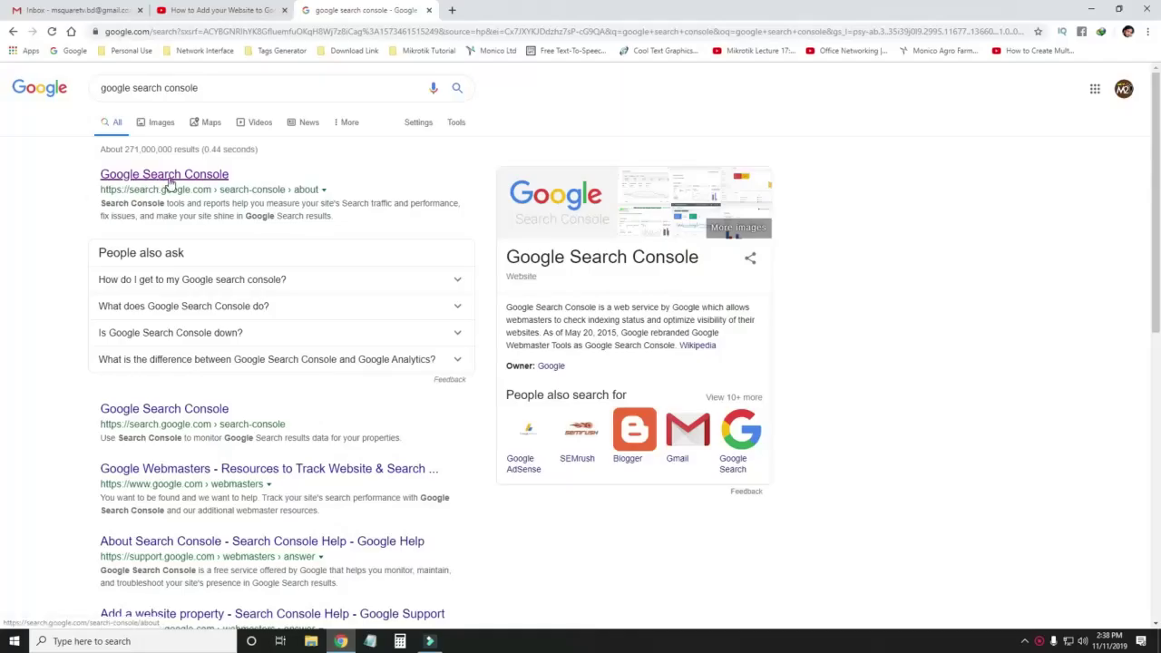
# Open the Google Search Console about page from the search results and start the service.
pyautogui.click(171, 181)
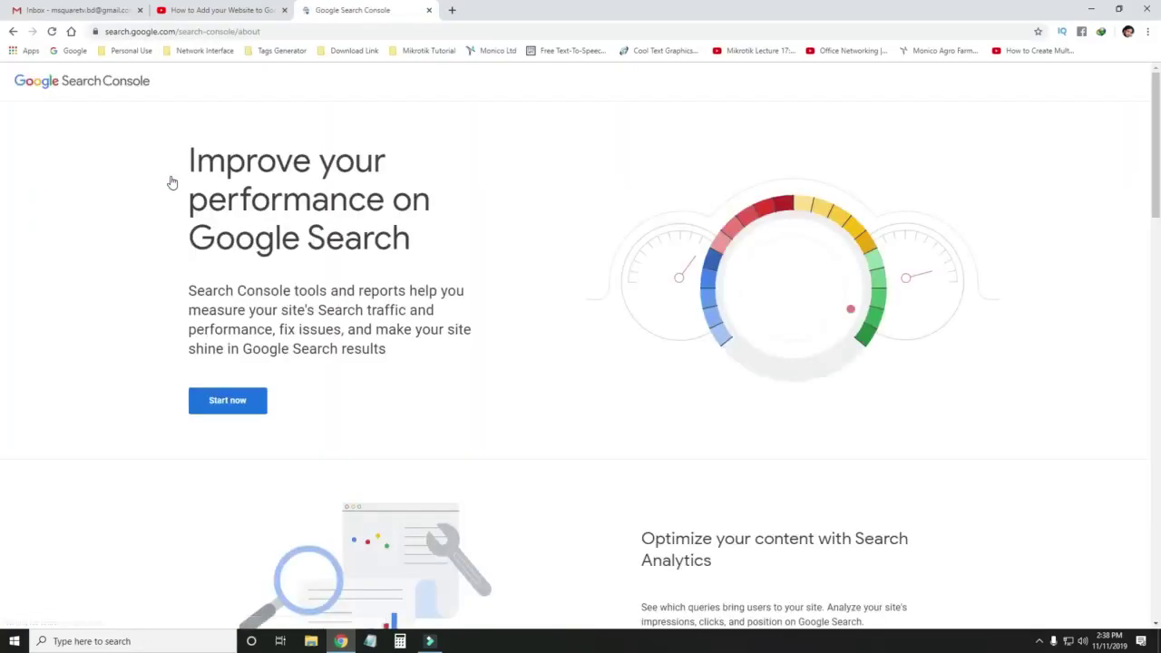
pyautogui.scroll(-3, 430, 366)
pyautogui.scroll(3, 430, 357)
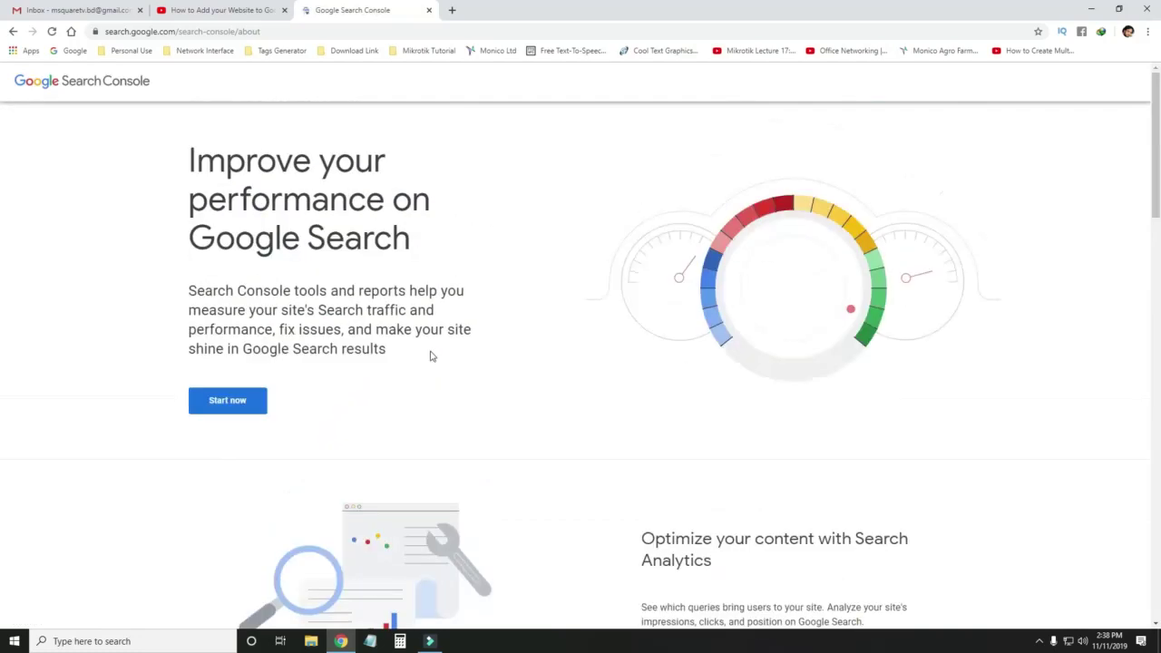
pyautogui.moveTo(189, 204); pyautogui.dragTo(437, 205)
pyautogui.moveTo(199, 234); pyautogui.dragTo(444, 250)
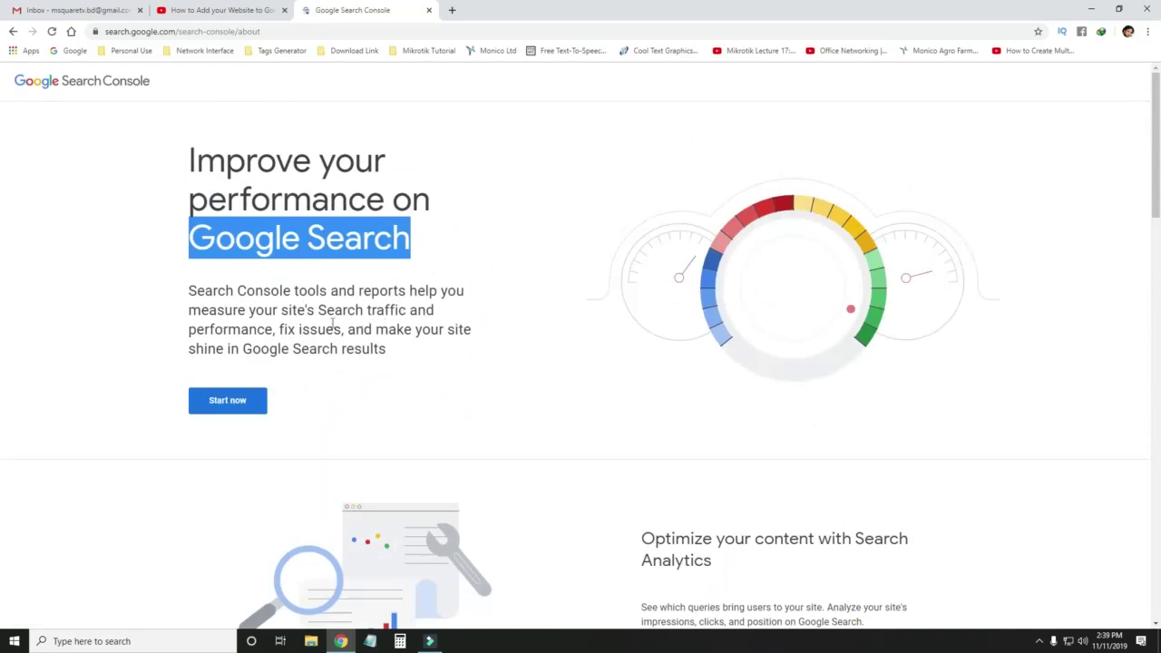
pyautogui.click(232, 408)
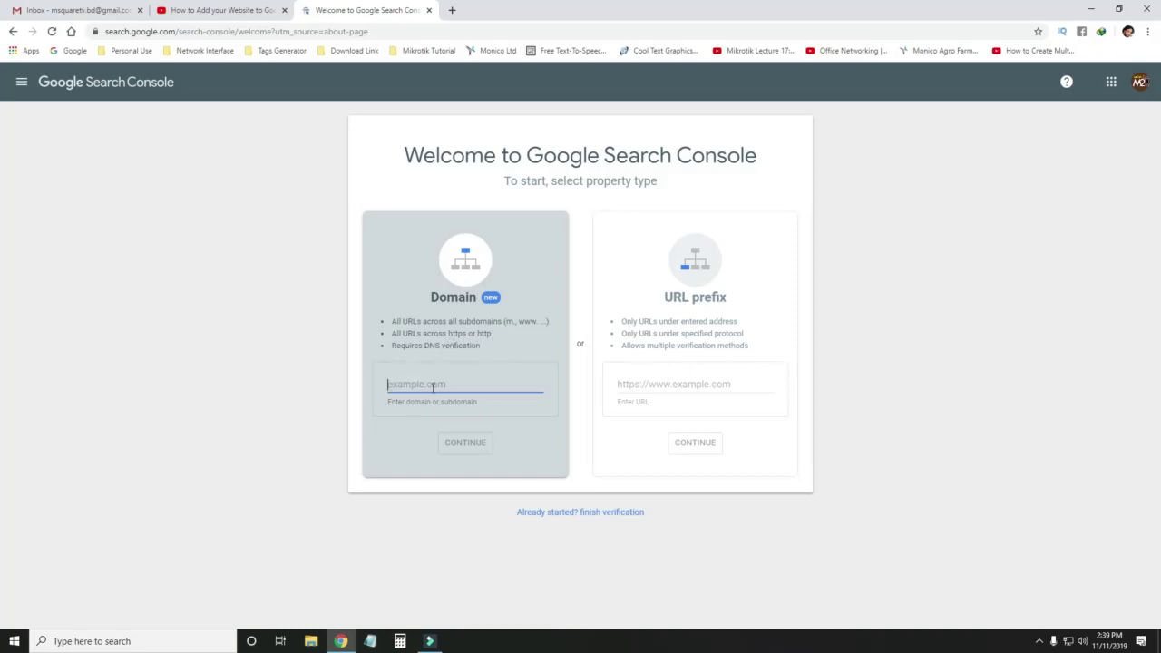
# Add a Domain property for monicoagro.com and copy its TXT record for DNS verification.
pyautogui.click(400, 383)
pyautogui.write('monicoagro.com')
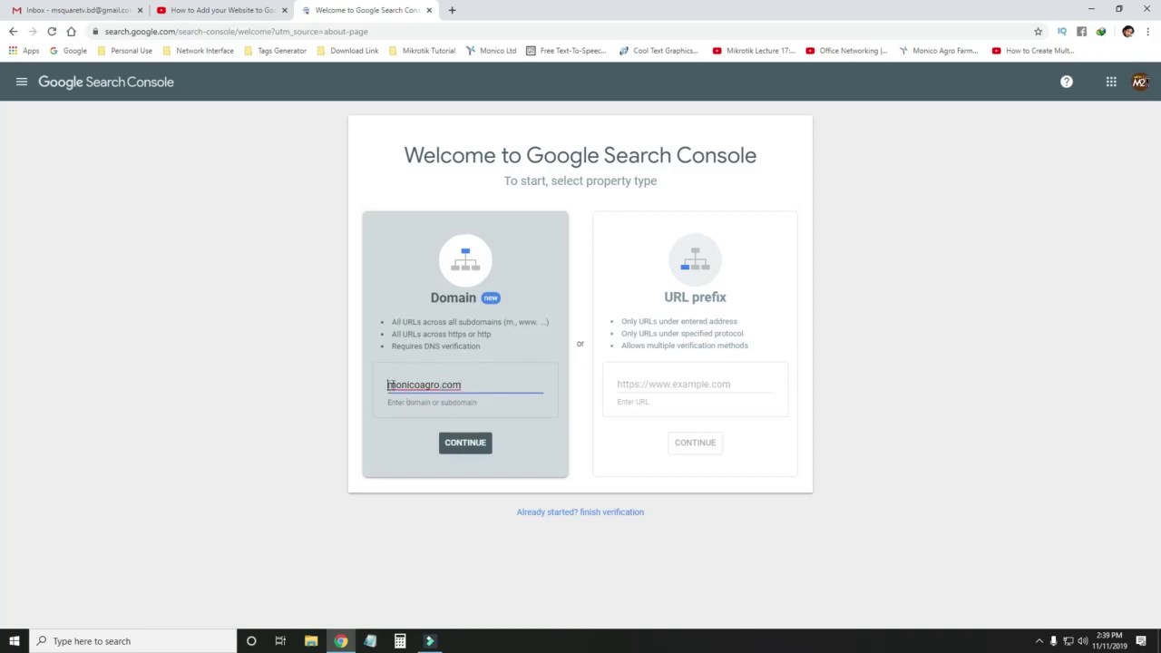
pyautogui.moveTo(387, 384); pyautogui.dragTo(505, 385)
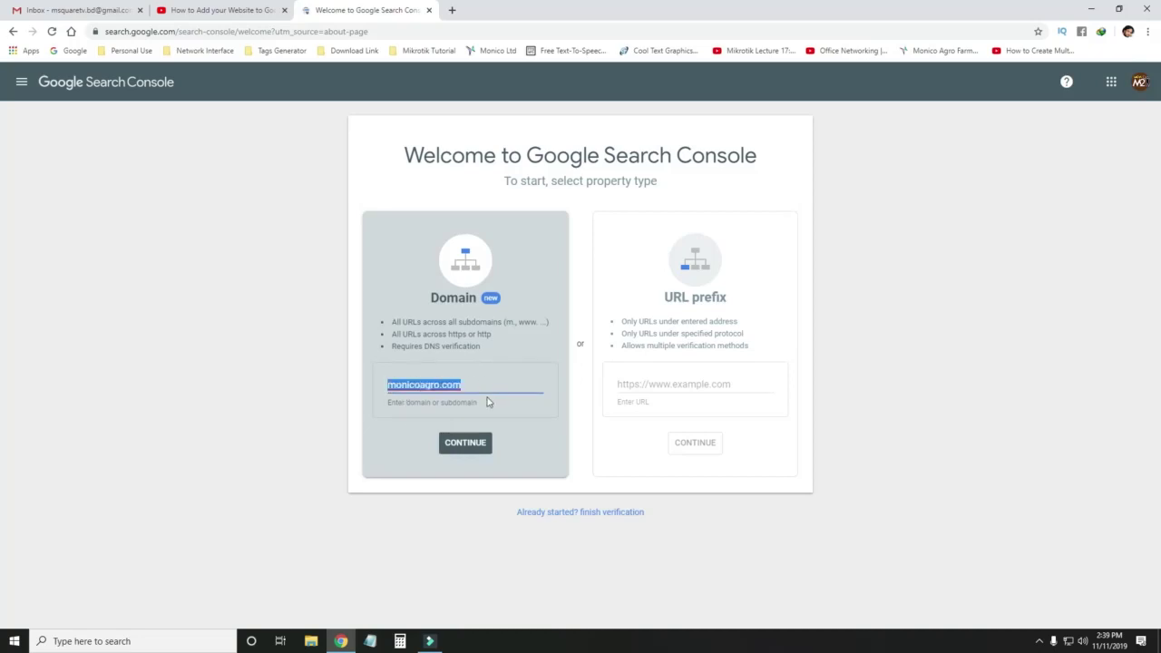
pyautogui.click(473, 443)
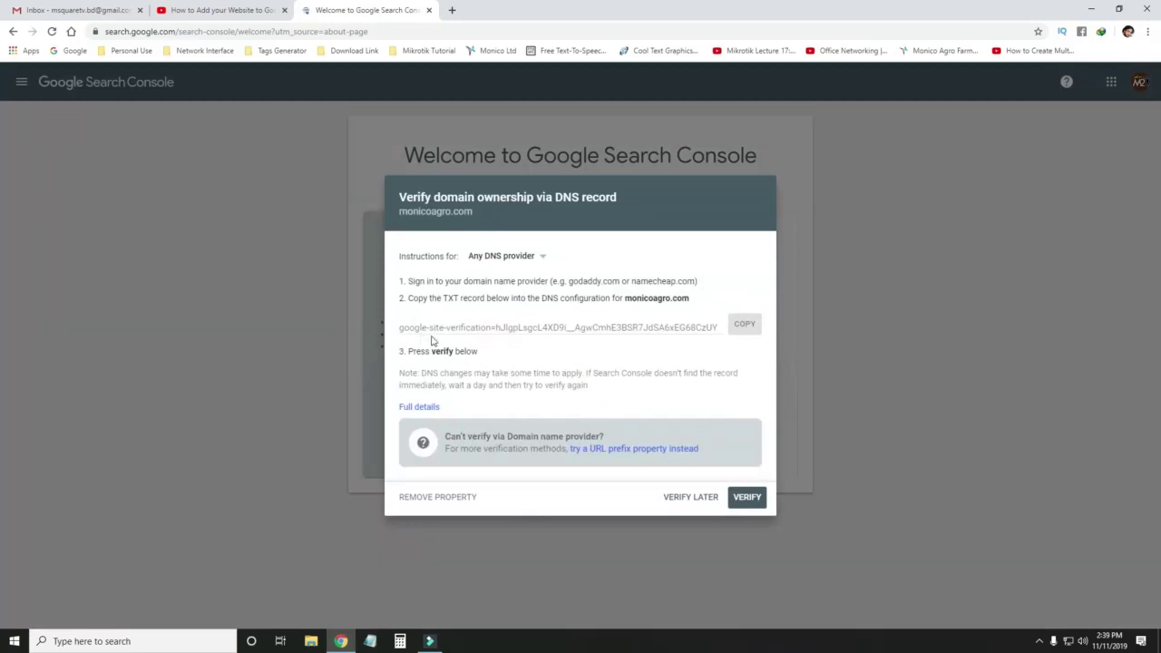
pyautogui.click(493, 331)
pyautogui.click(745, 328)
pyautogui.click(452, 10)
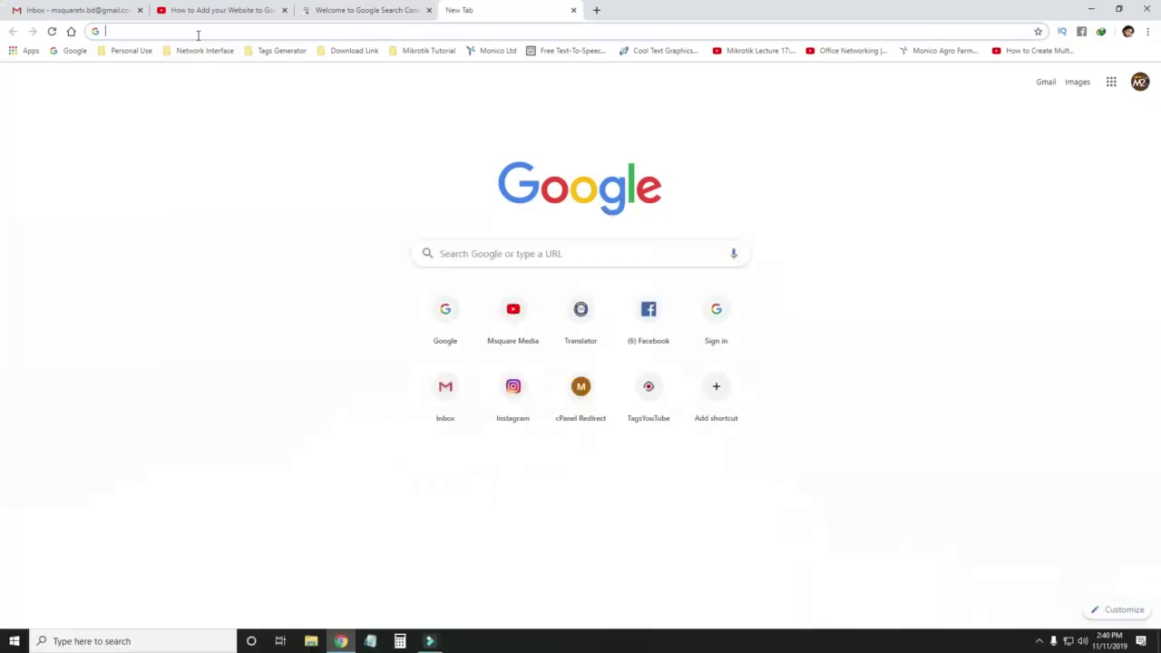
pyautogui.write('www.')
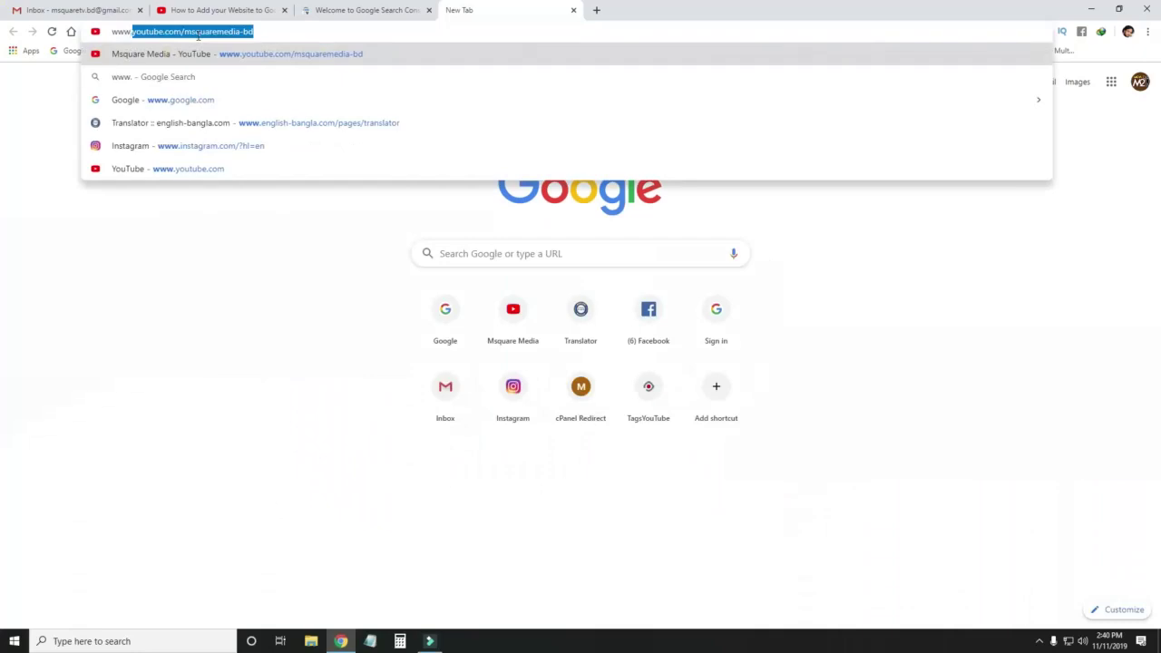
pyautogui.write('monico')
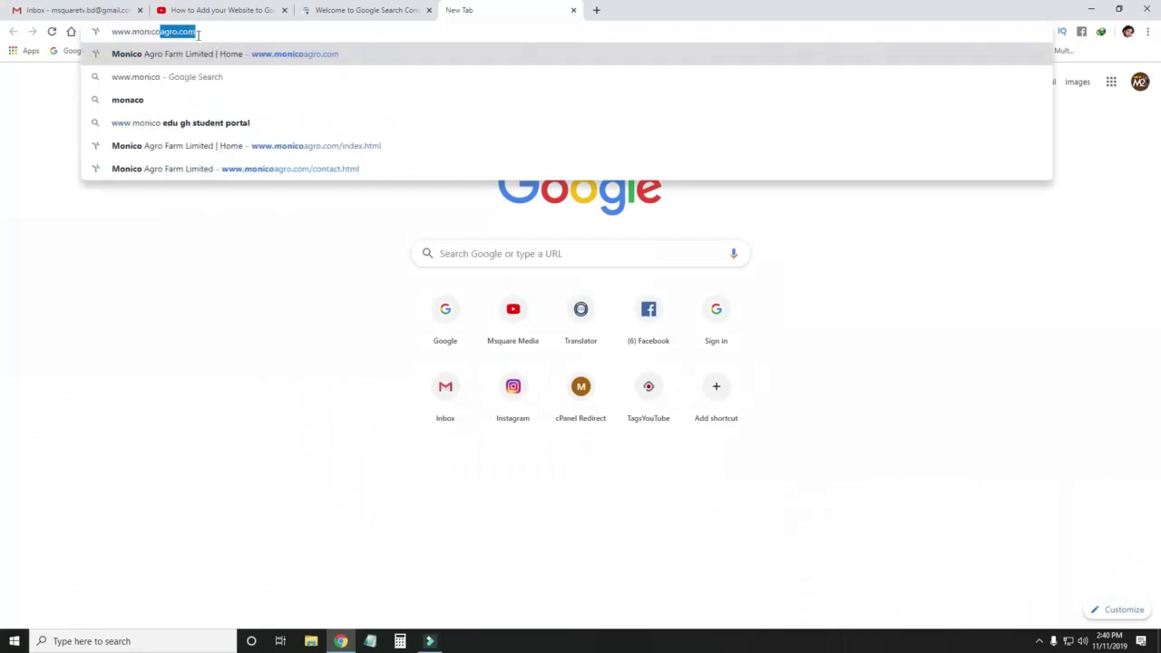
pyautogui.press('Right')
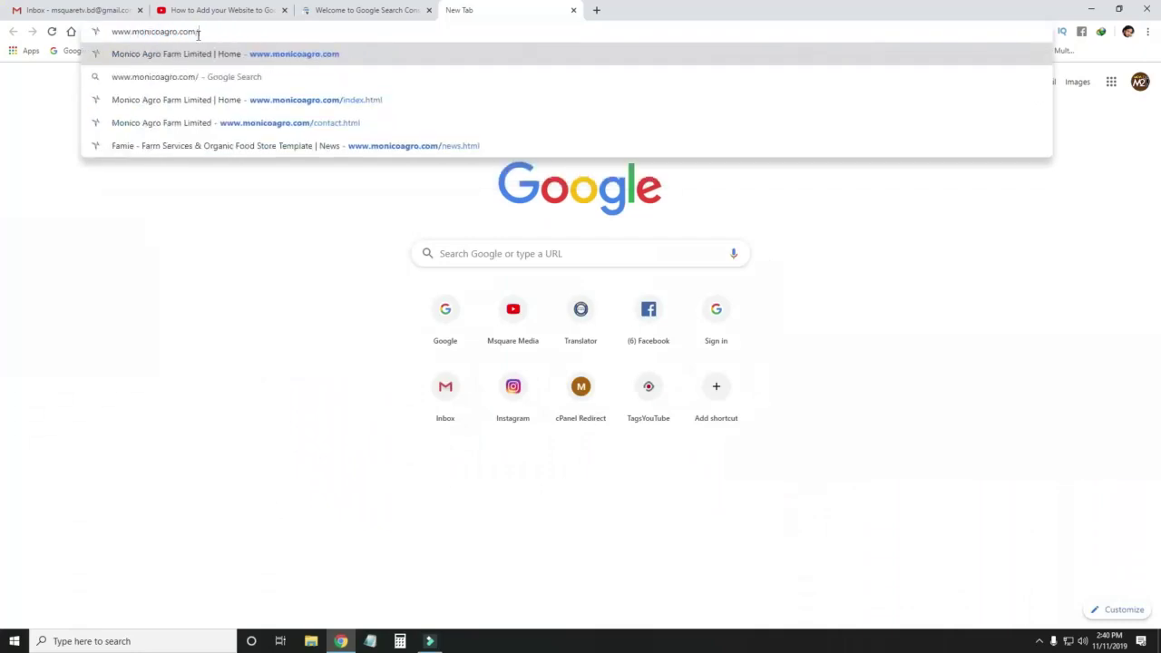
pyautogui.write('/cpanel')
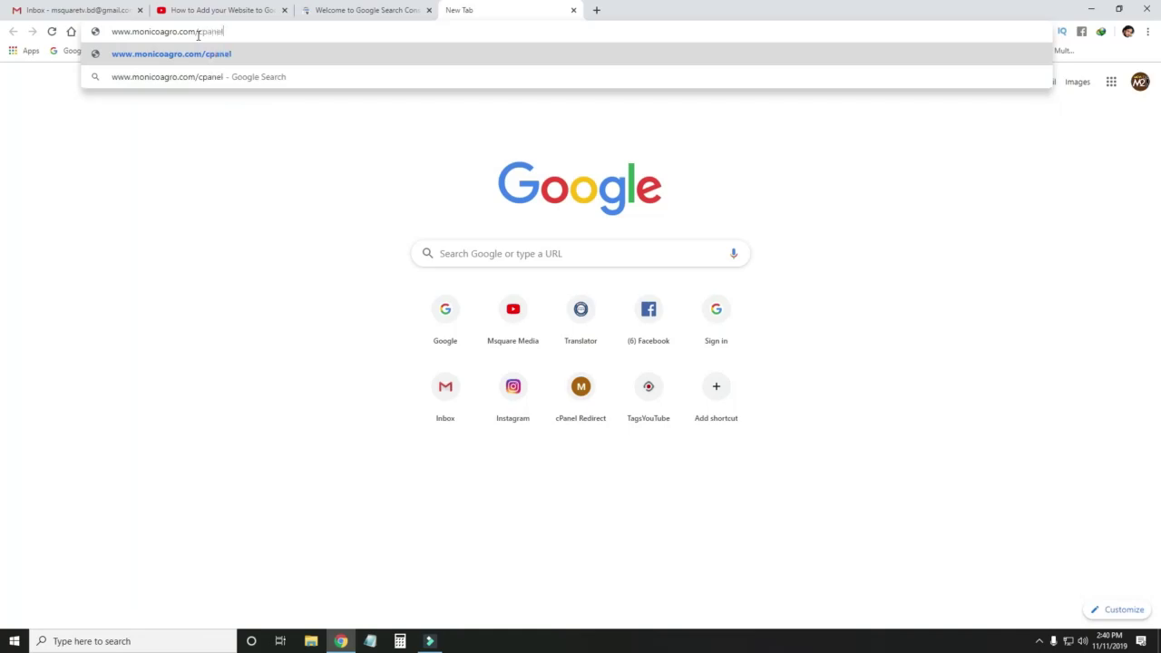
pyautogui.press('Return')
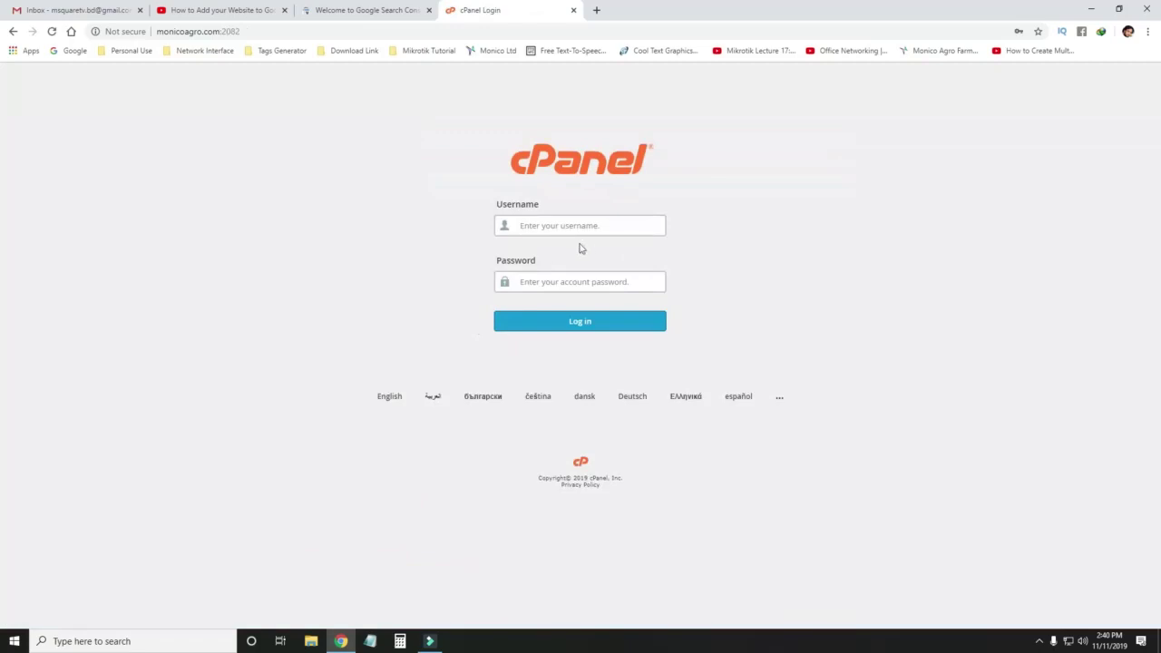
# Fill in the saved cPanel username and account password and log in.
pyautogui.click(561, 227)
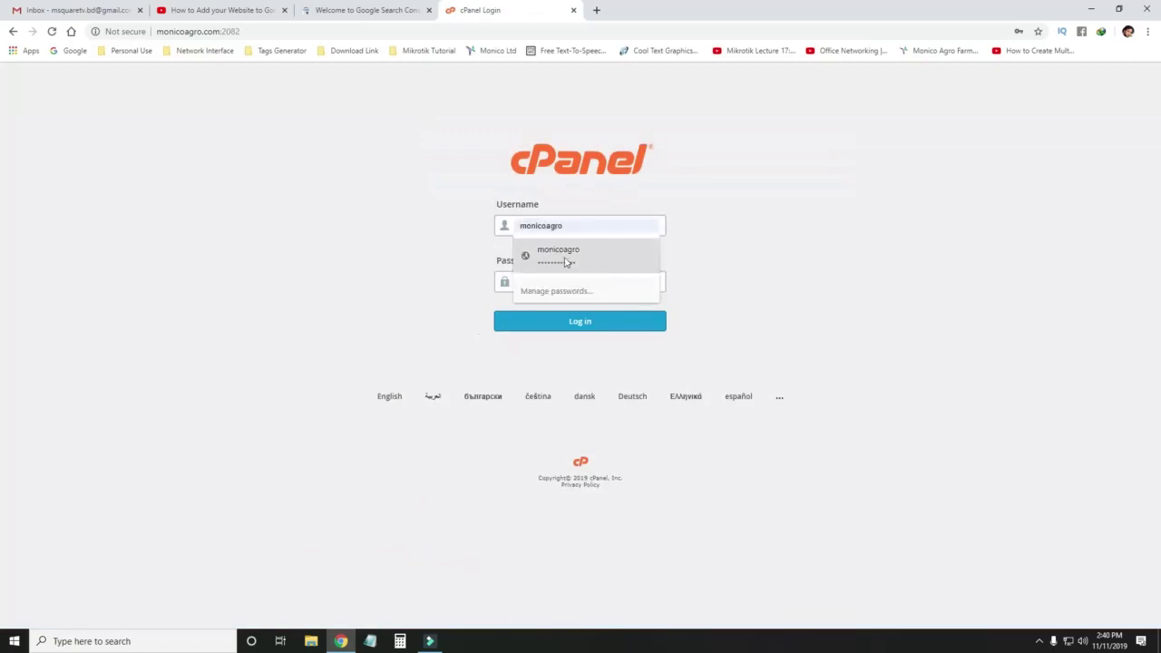
pyautogui.click(567, 262)
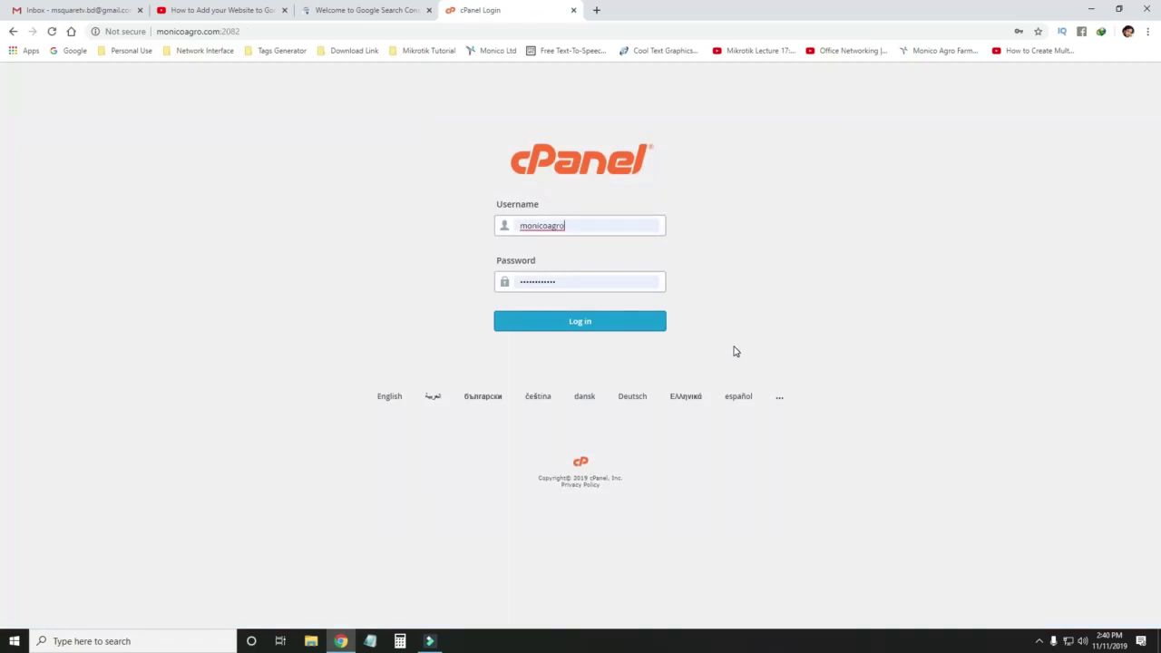
pyautogui.click(590, 227)
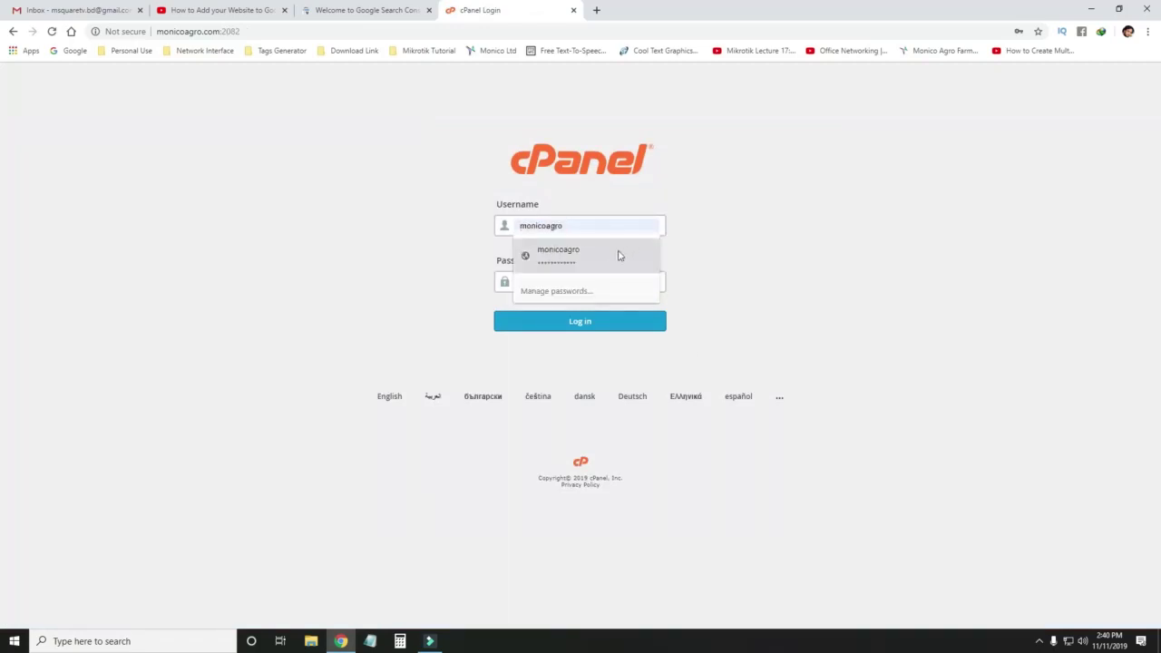
pyautogui.click(610, 258)
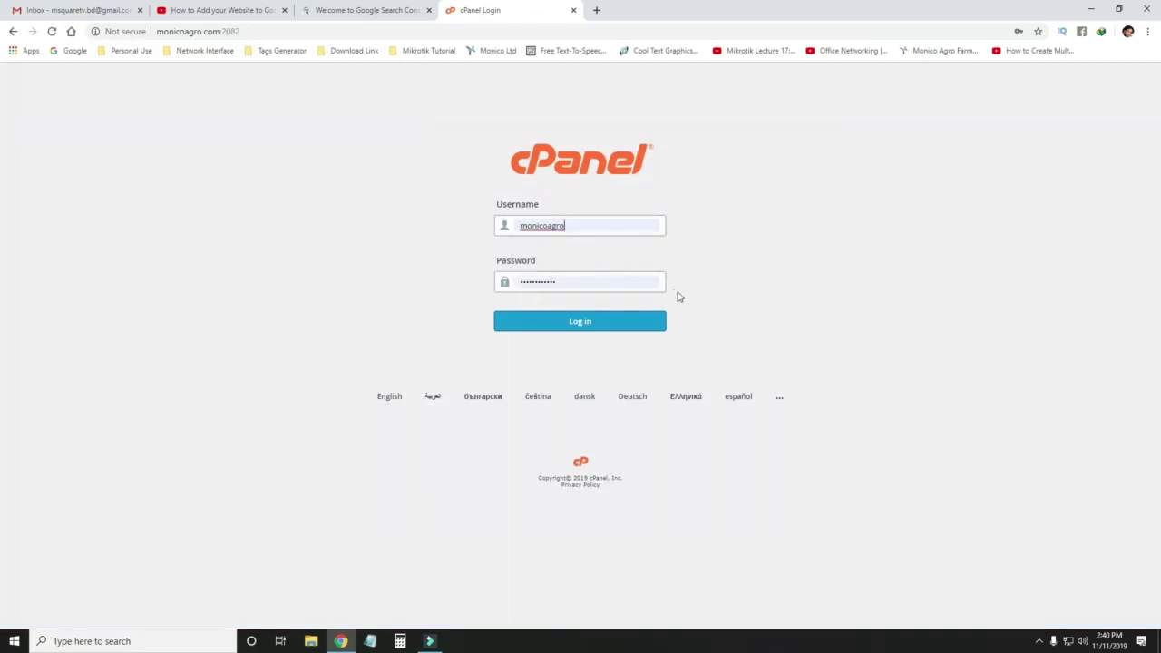
pyautogui.click(585, 324)
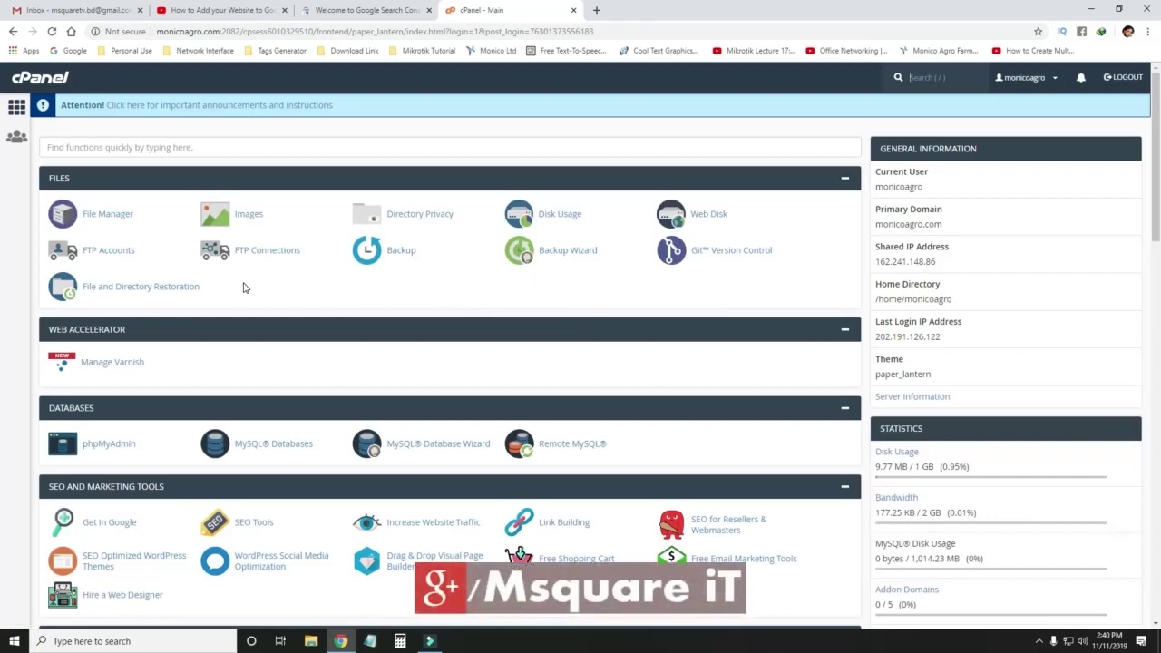
# Open the management page for the monicoagro.com domain and bring up its DNS zone records for modification.
pyautogui.scroll(-2, 403, 283)
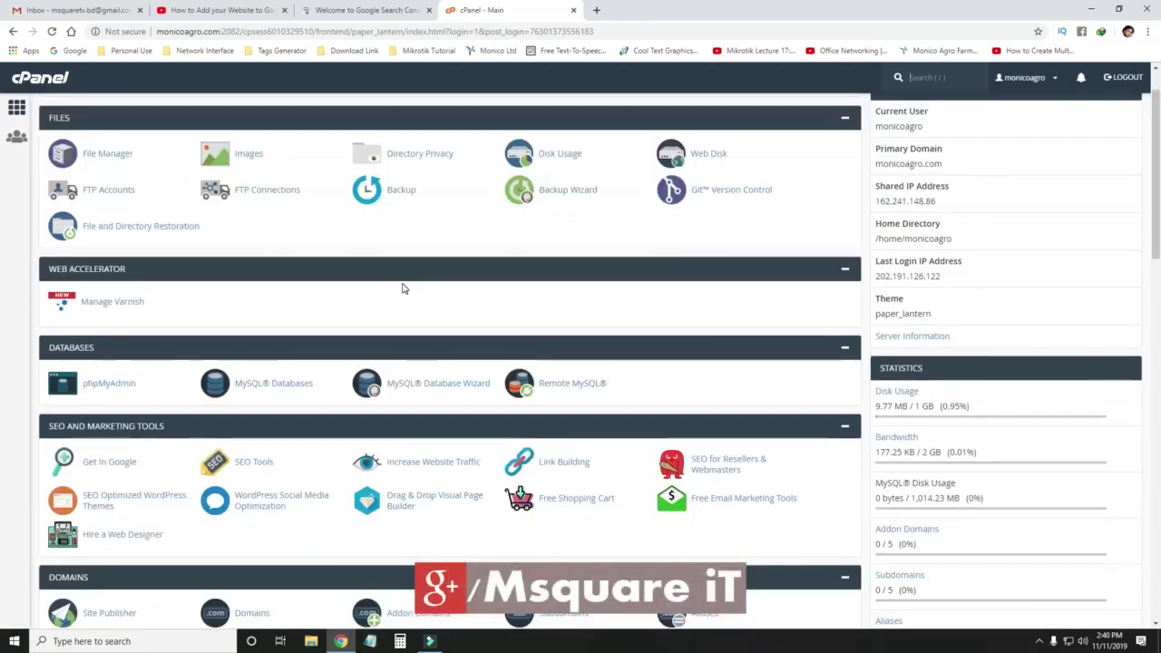
pyautogui.scroll(-3, 403, 282)
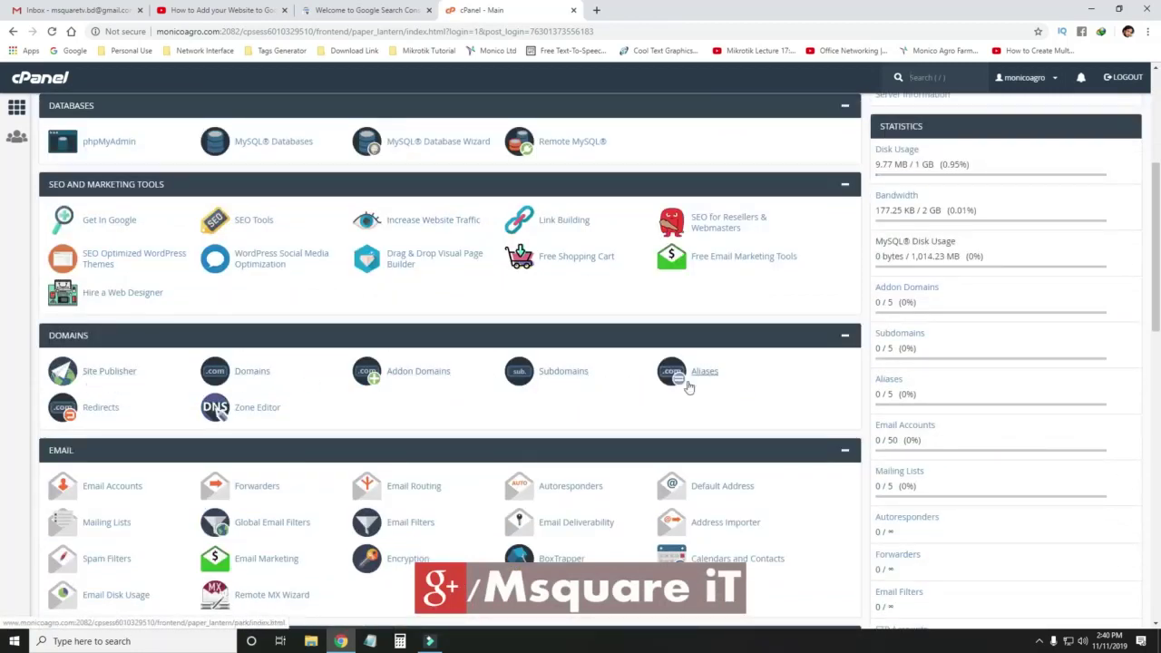
pyautogui.click(259, 379)
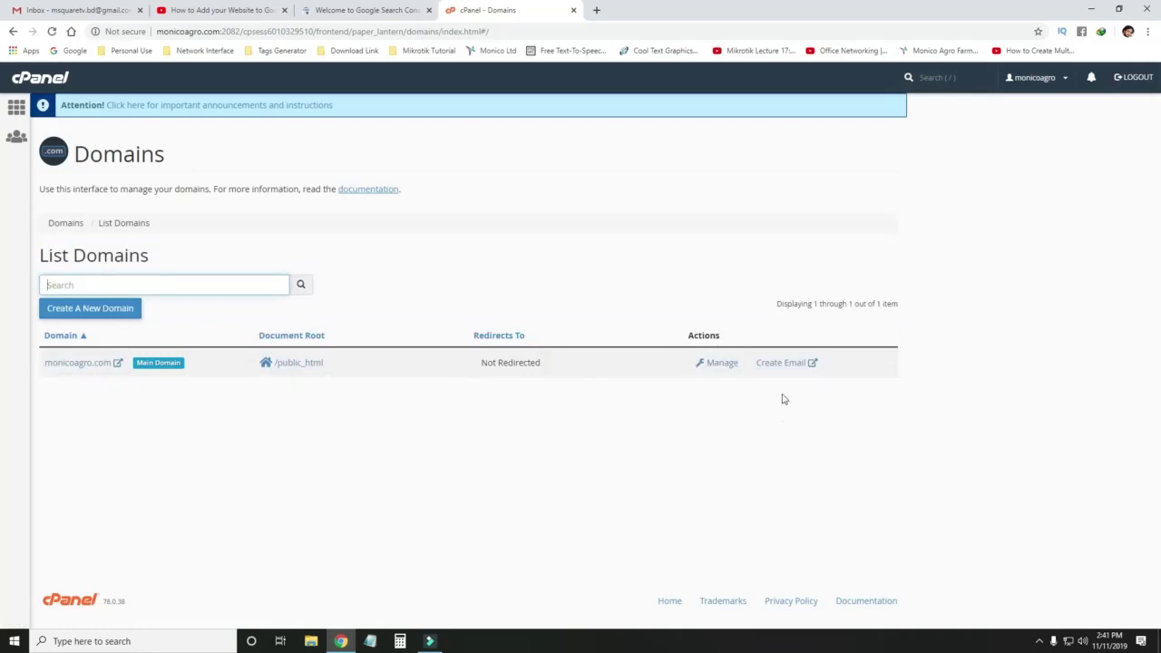
pyautogui.click(722, 364)
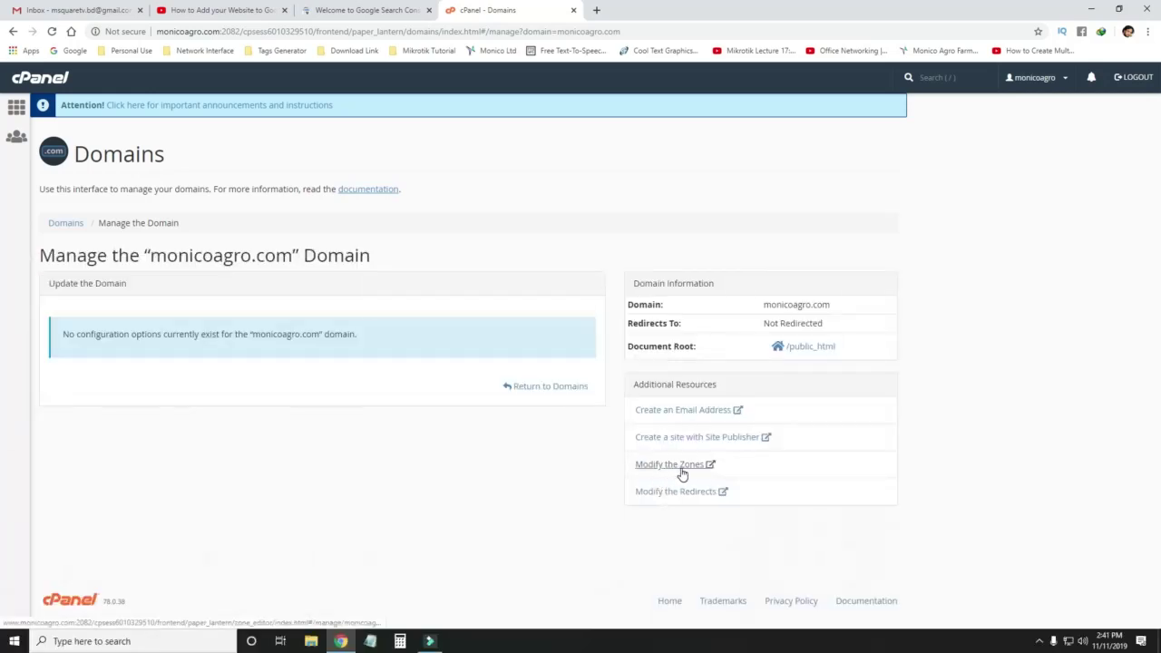
pyautogui.click(675, 464)
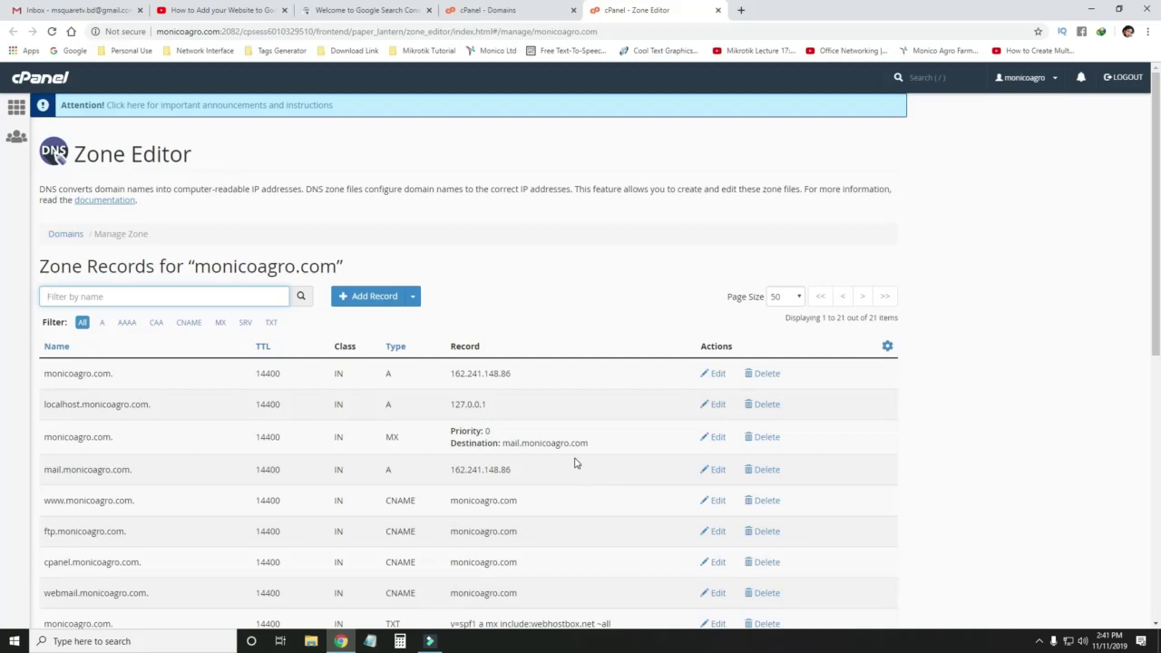
pyautogui.scroll(-5, 580, 467)
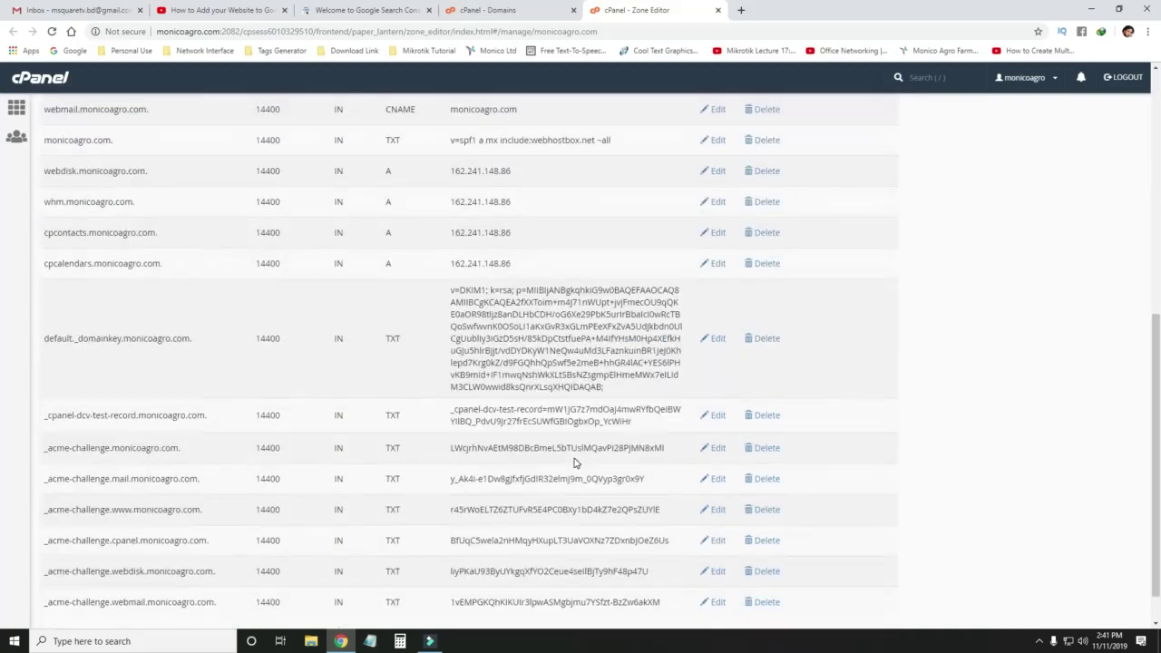
# Start a new DNS zone record for monicoagro.com and set its type to TXT.
pyautogui.scroll(-1, 574, 463)
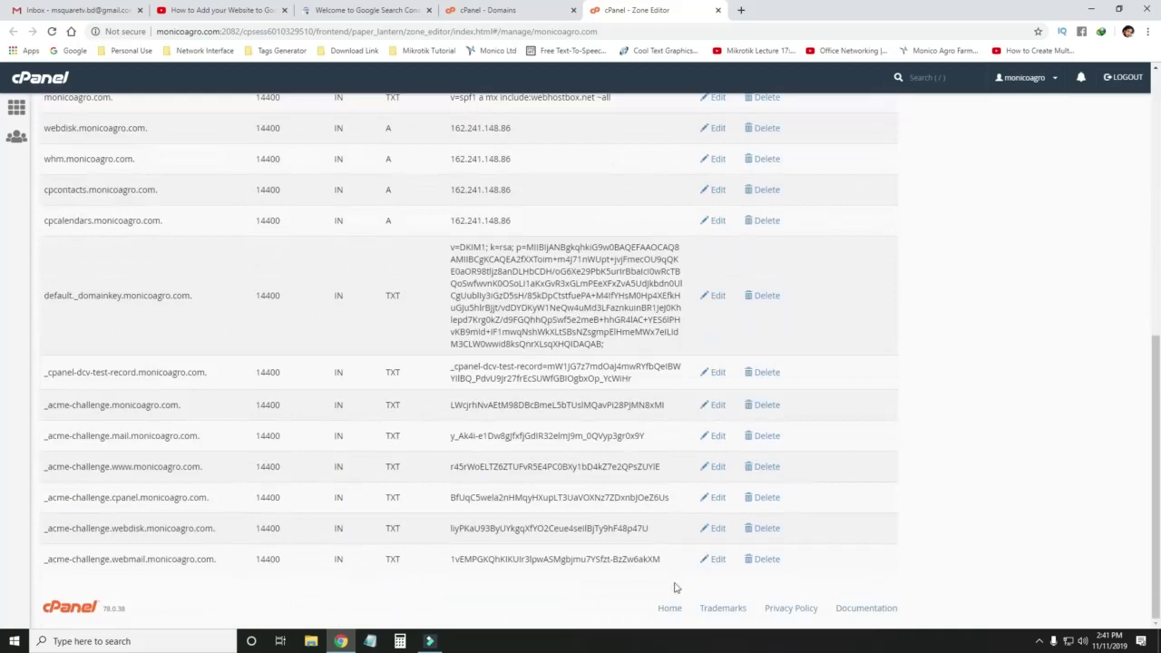
pyautogui.scroll(3, 445, 447)
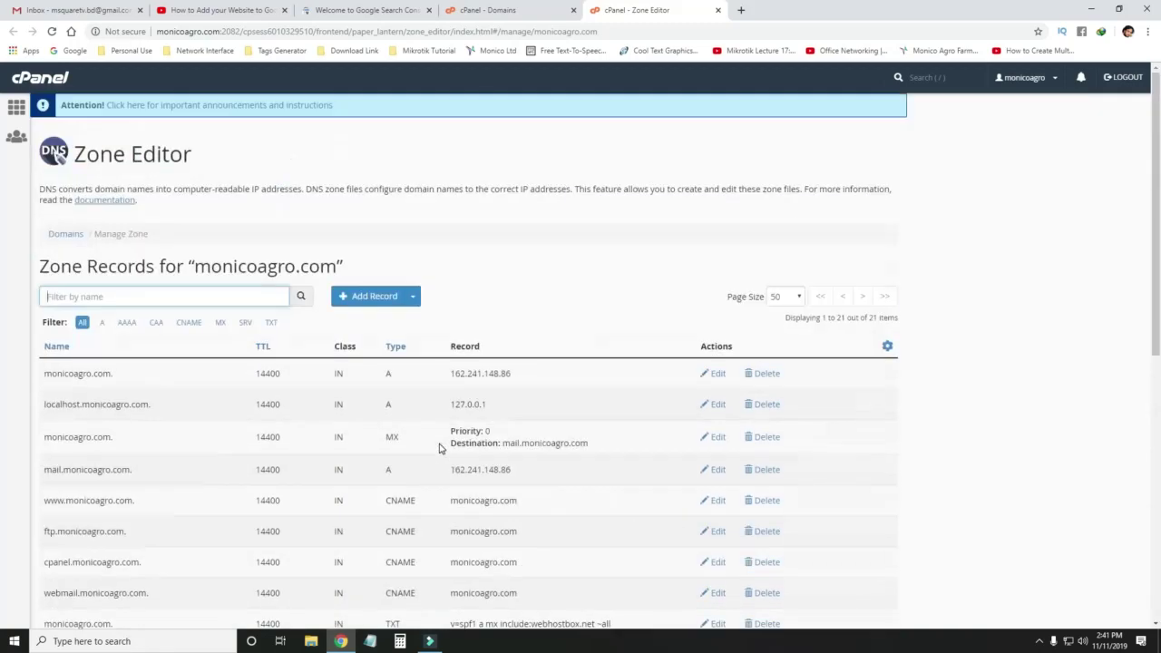
pyautogui.click(371, 299)
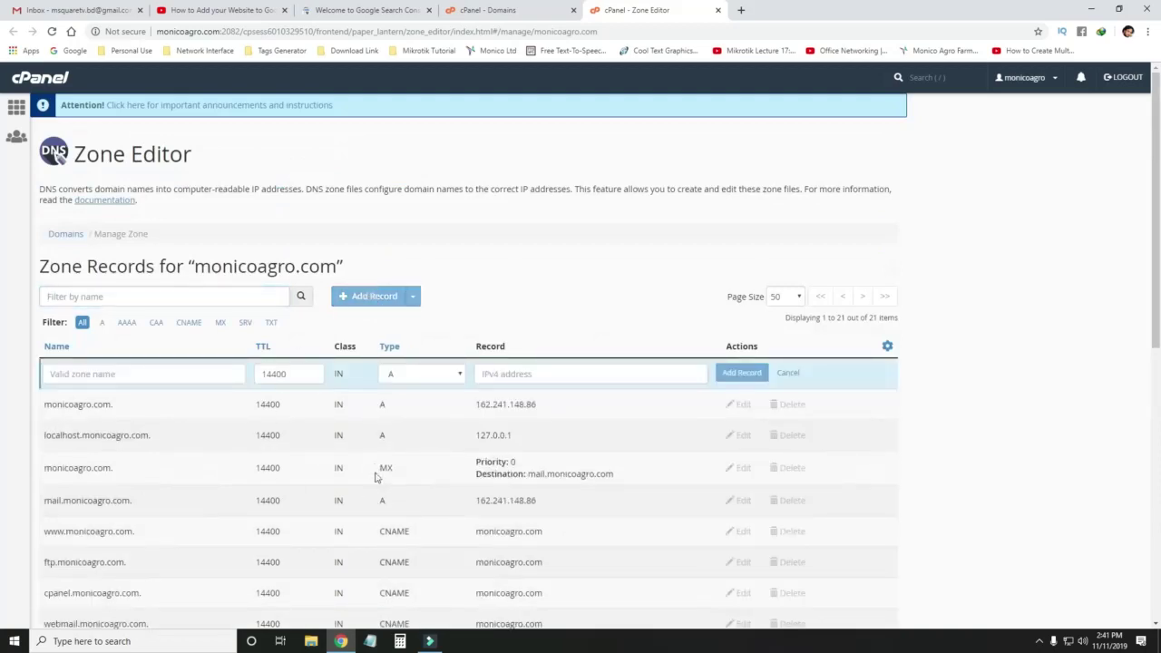
pyautogui.click(127, 373)
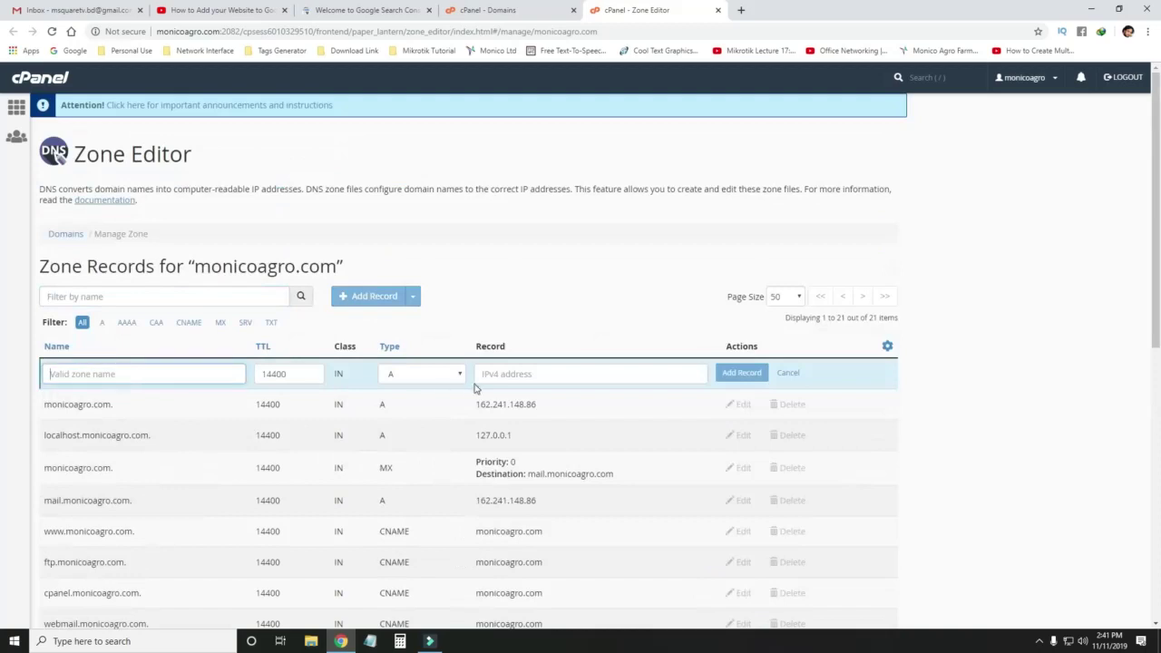
pyautogui.click(458, 379)
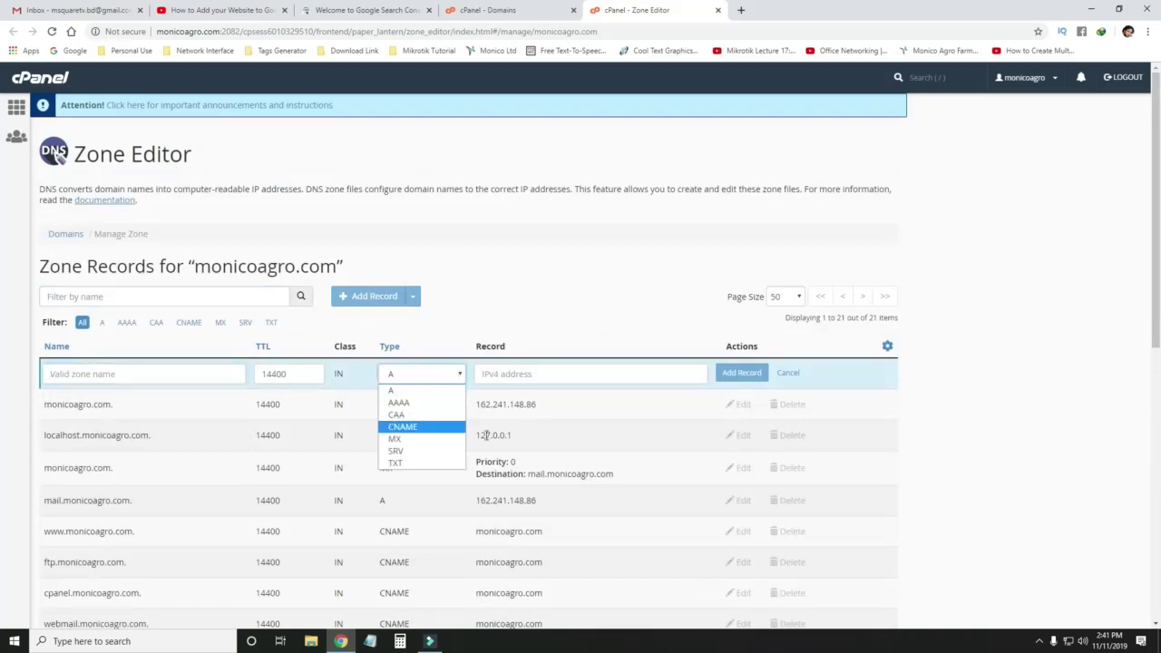
pyautogui.click(412, 463)
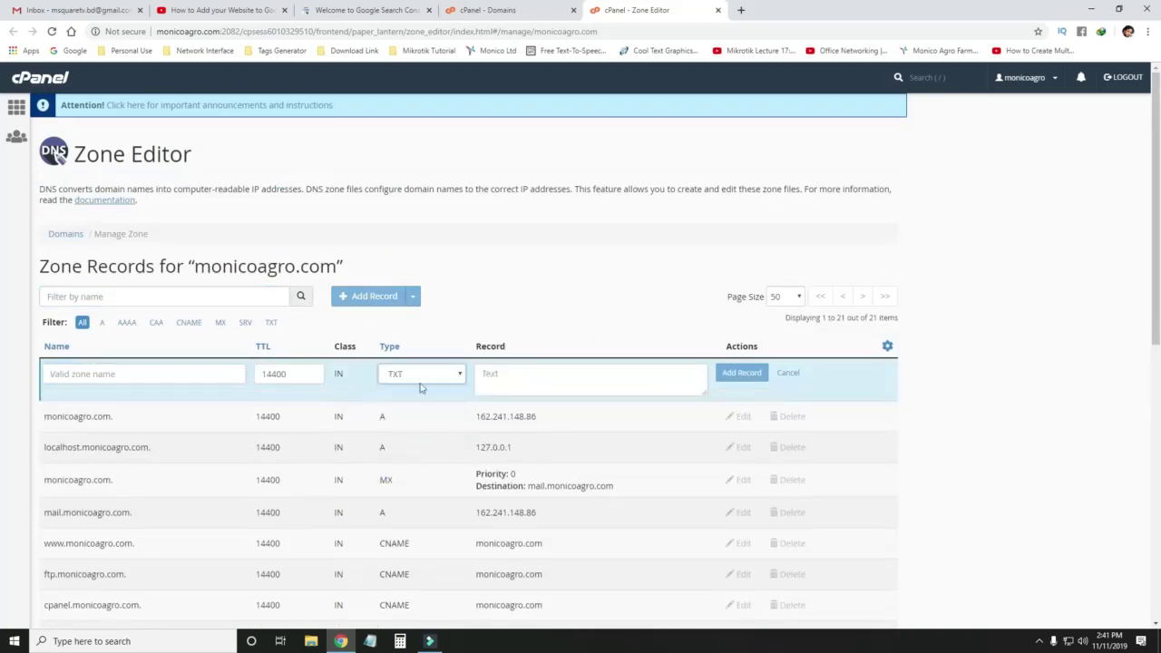
# Enter monicoagro.com as the new record's zone name, keeping TXT as the record type.
pyautogui.click(109, 375)
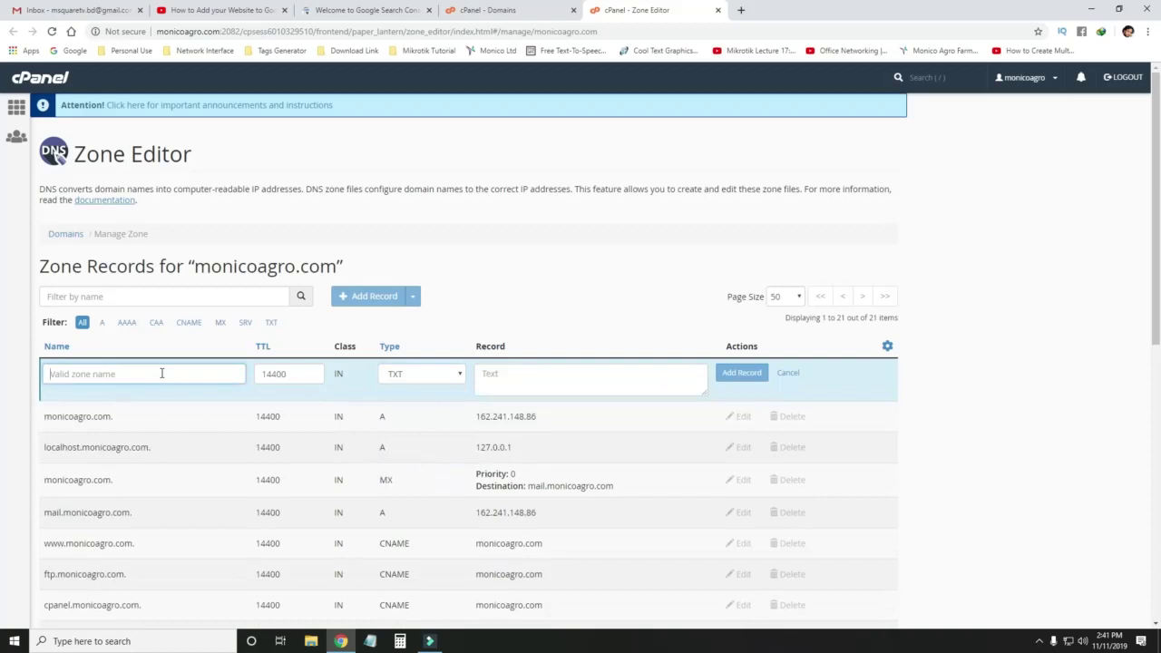
pyautogui.write('monicoagro.com')
pyautogui.tripleClick(153, 375)
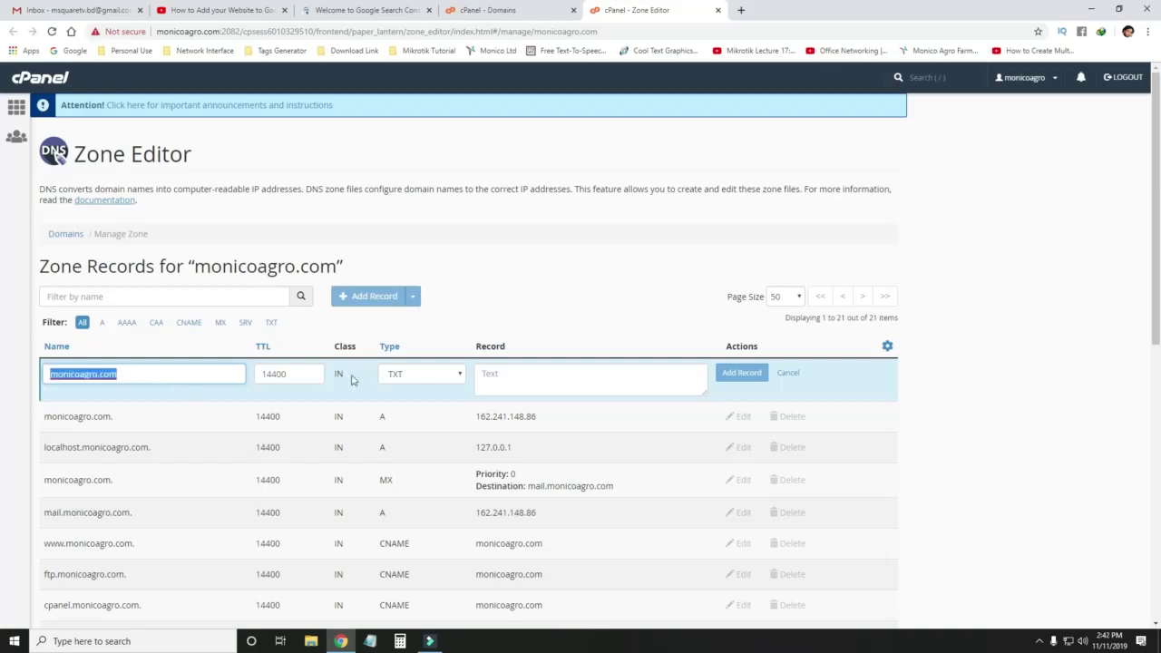
pyautogui.click(415, 375)
pyautogui.click(401, 464)
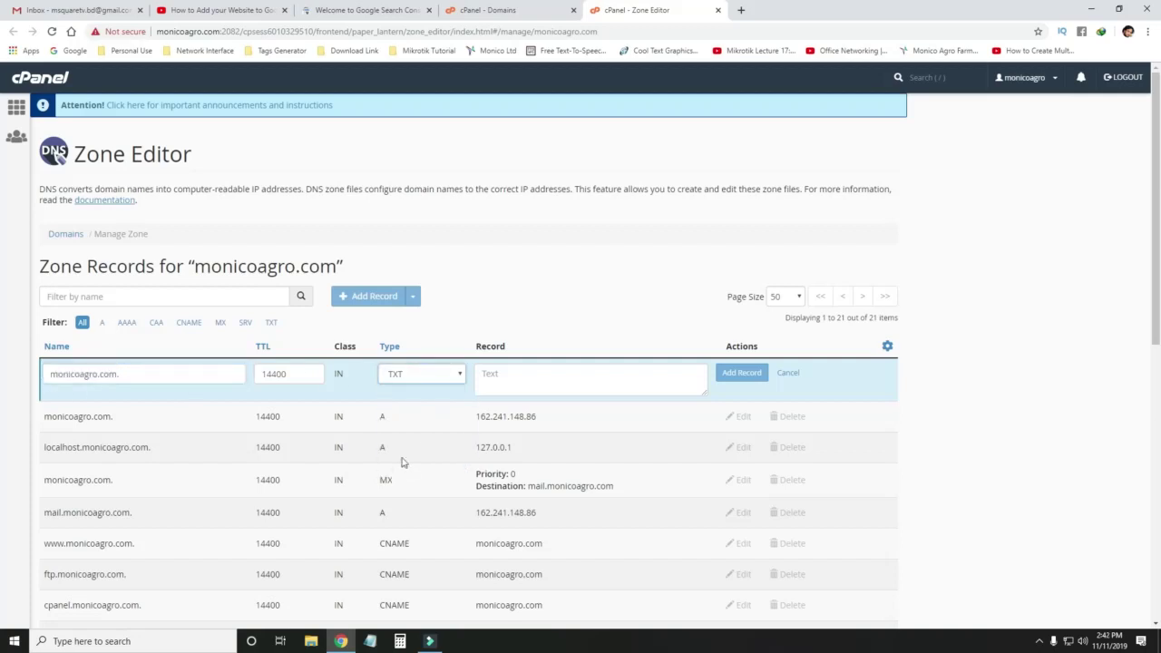
# Copy the site verification token from Google Search Console, paste it as the TXT record's text in the cPanel Zone Editor, and save the record.
pyautogui.click(517, 380)
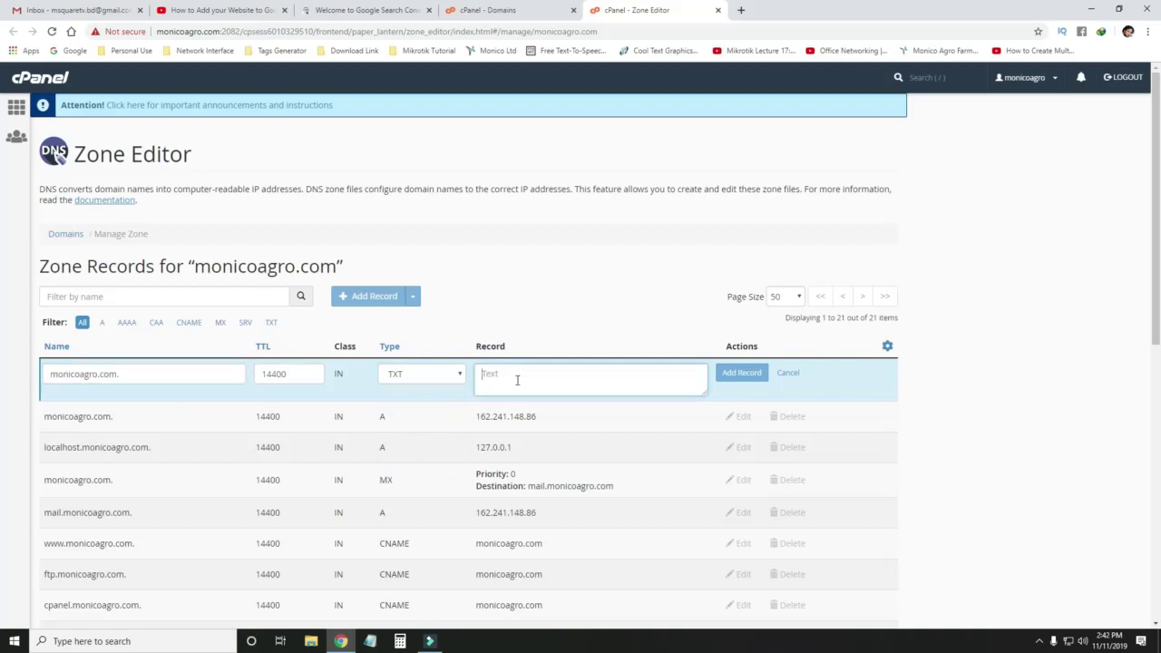
pyautogui.click(375, 14)
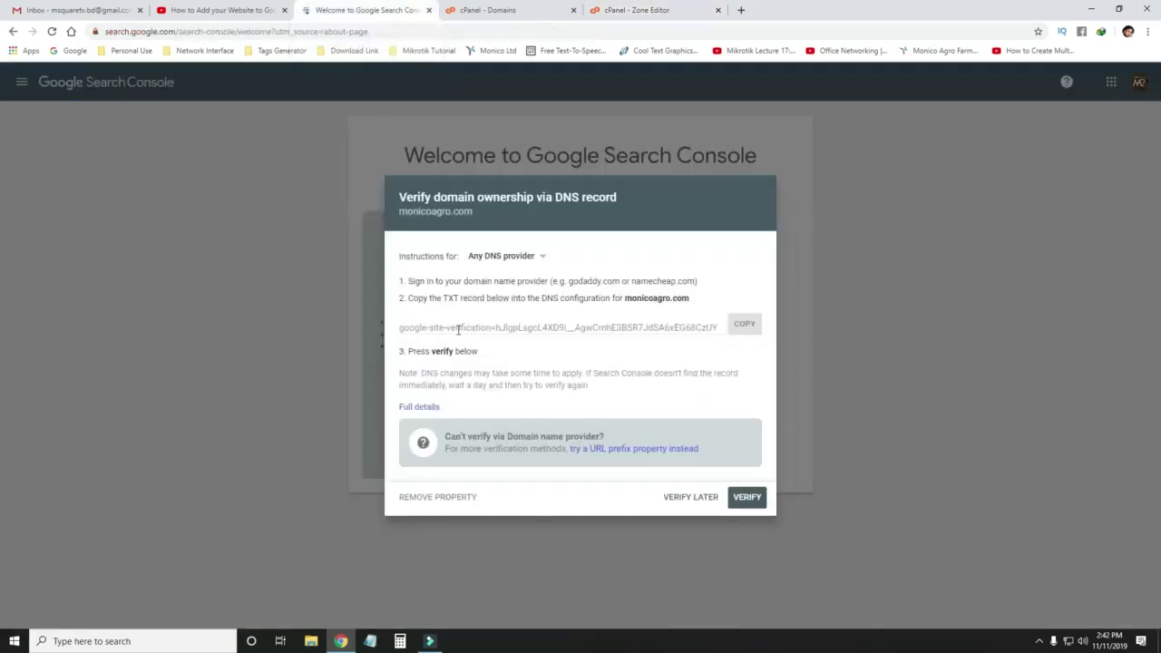
pyautogui.click(746, 326)
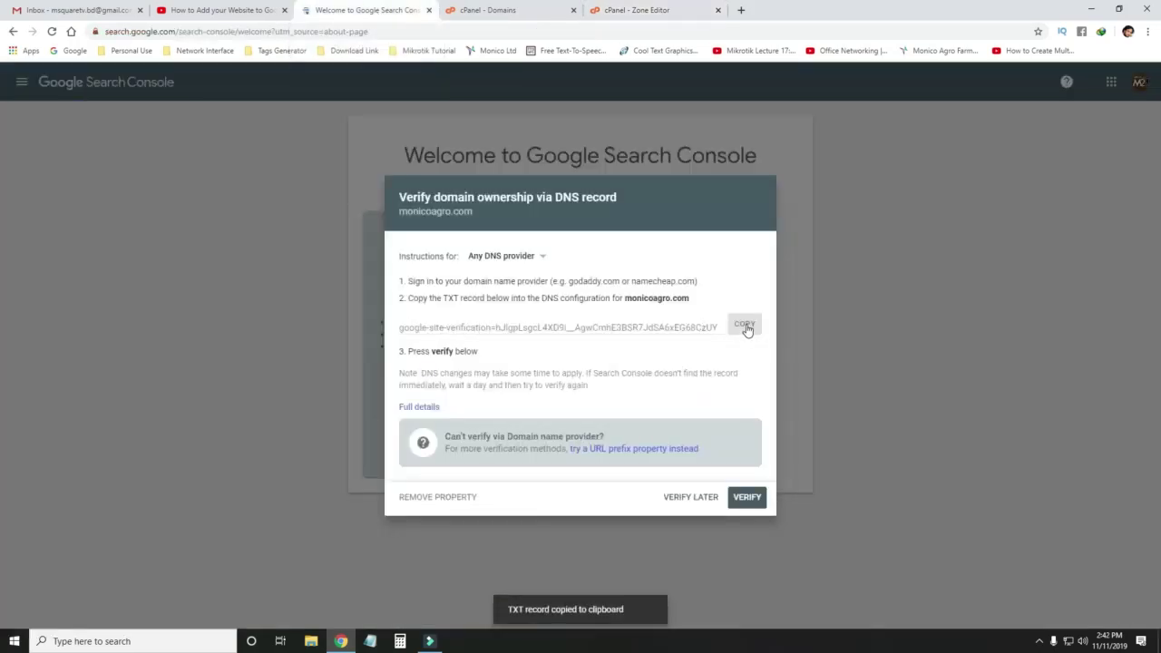
pyautogui.click(635, 10)
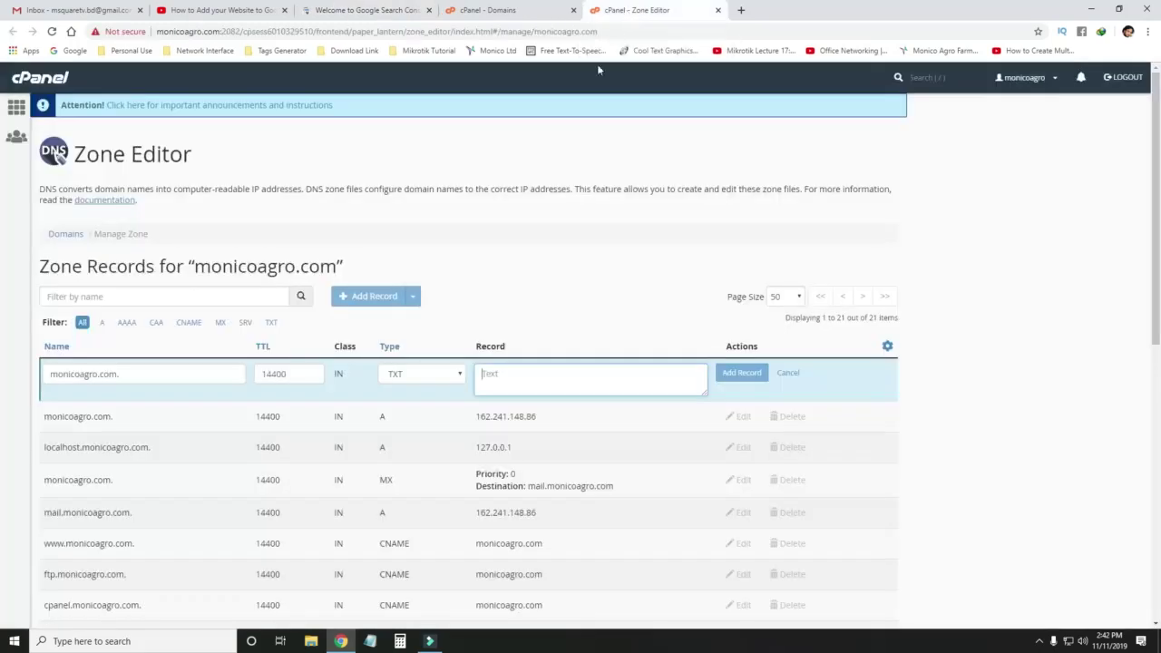
pyautogui.rightClick(501, 382)
pyautogui.click(529, 473)
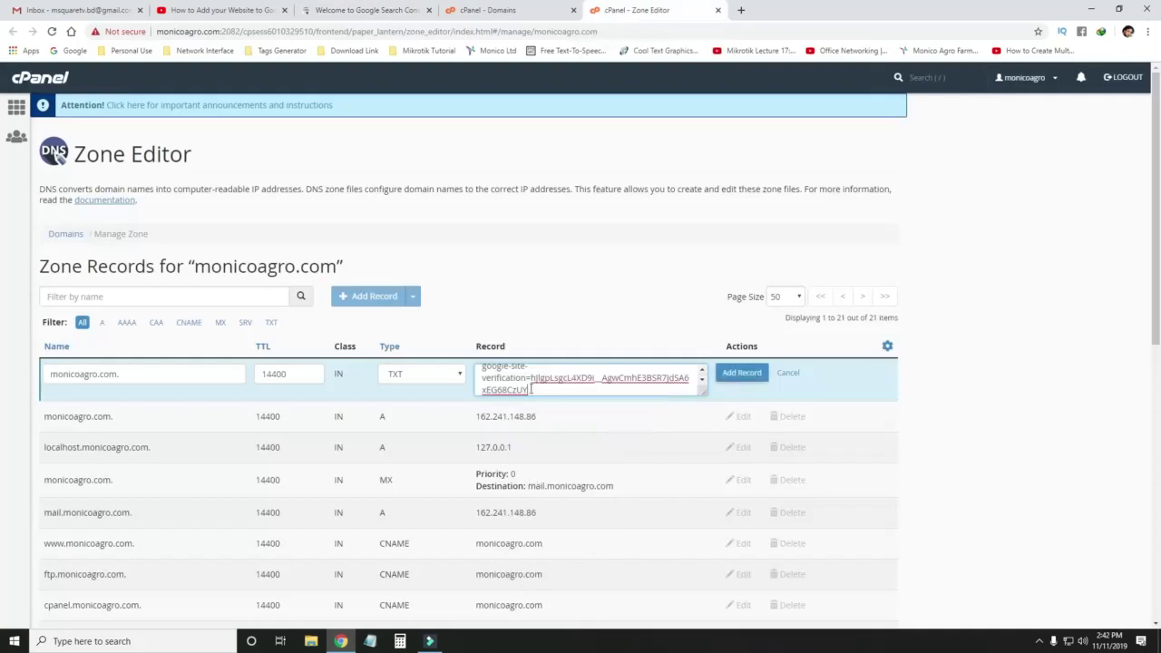
pyautogui.click(741, 373)
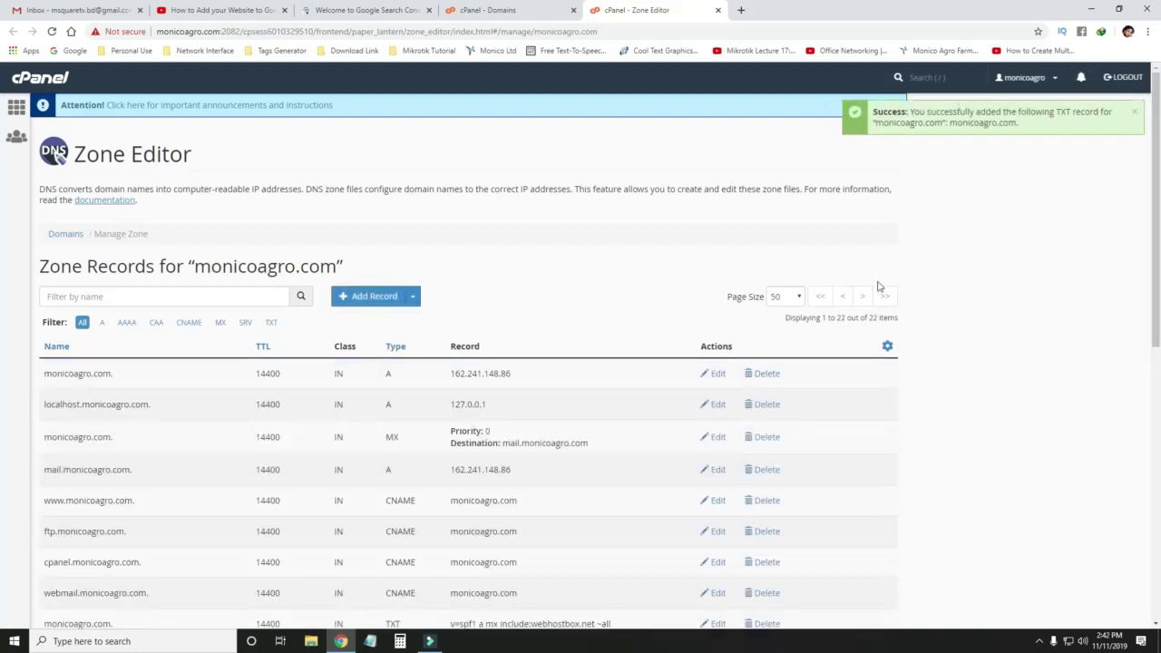
pyautogui.scroll(-6, 767, 392)
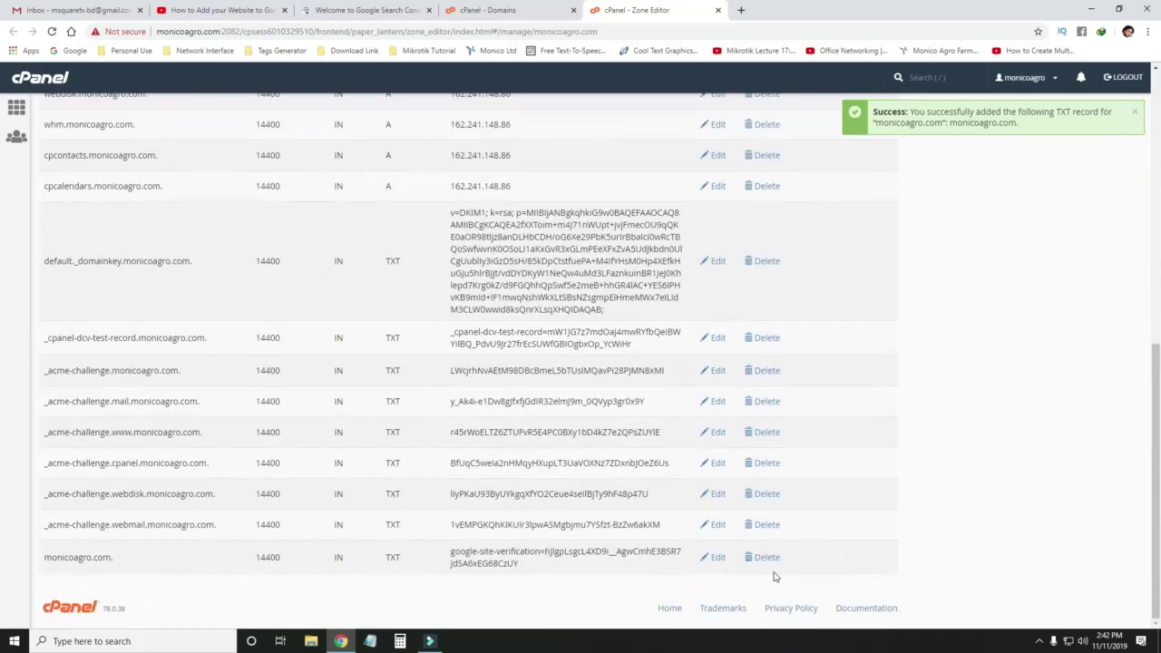
pyautogui.scroll(8, 744, 524)
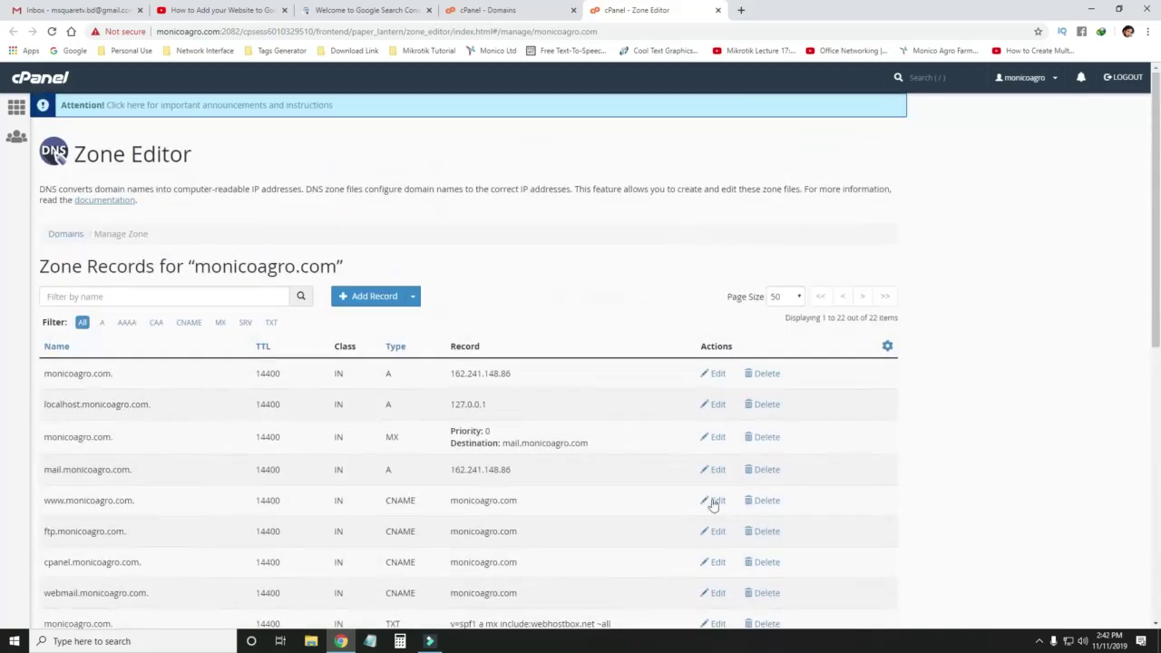
# Return to Google Search Console and verify ownership of monicoagro.com via the DNS record.
pyautogui.click(366, 12)
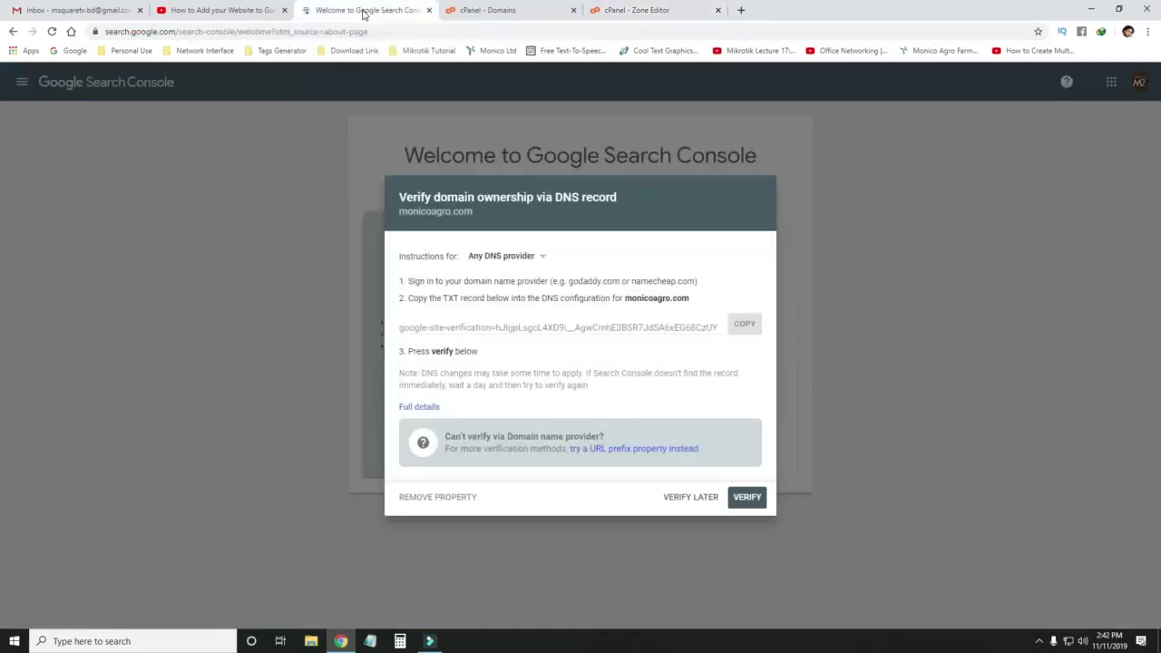
pyautogui.click(747, 498)
pyautogui.click(747, 499)
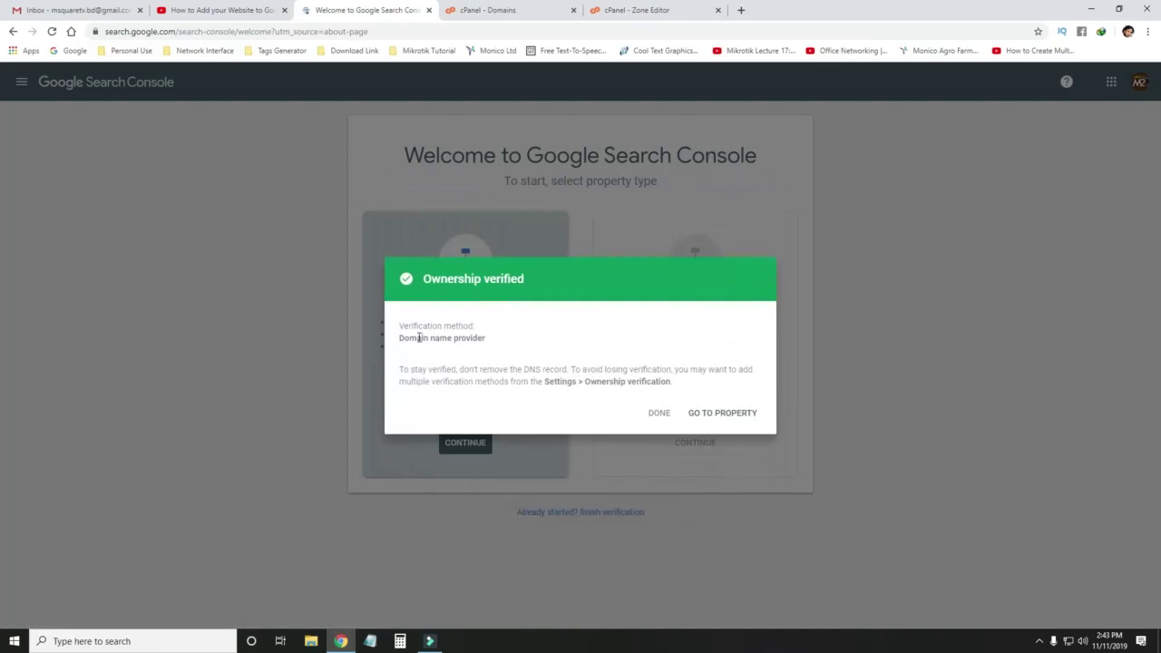
pyautogui.moveTo(399, 326); pyautogui.dragTo(490, 334)
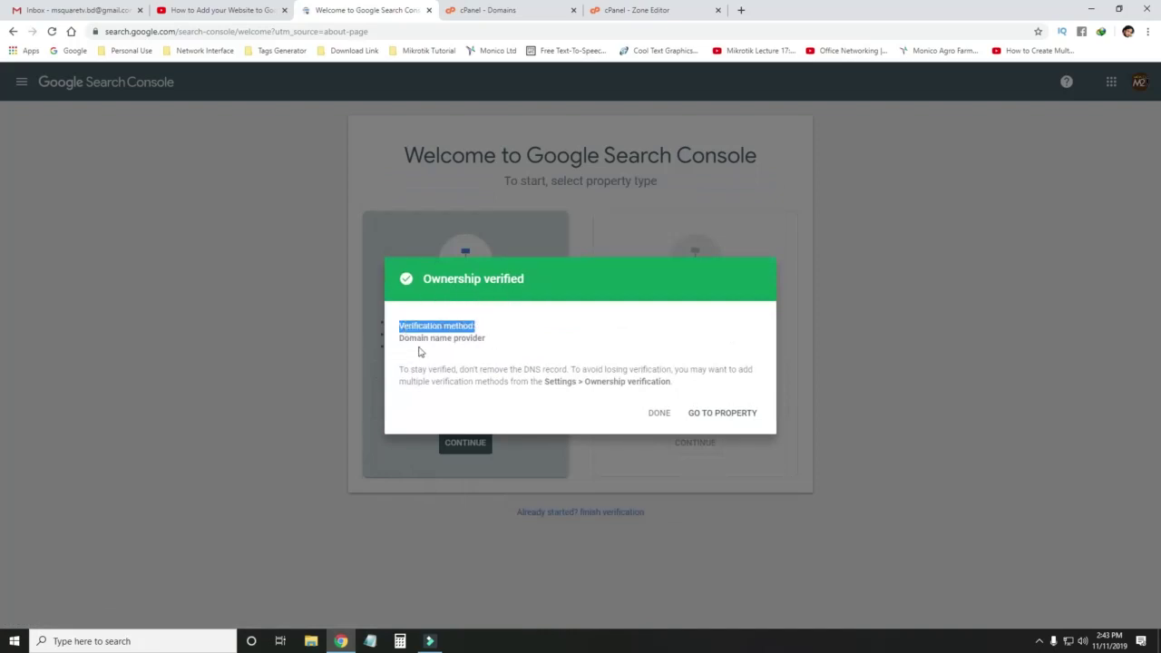